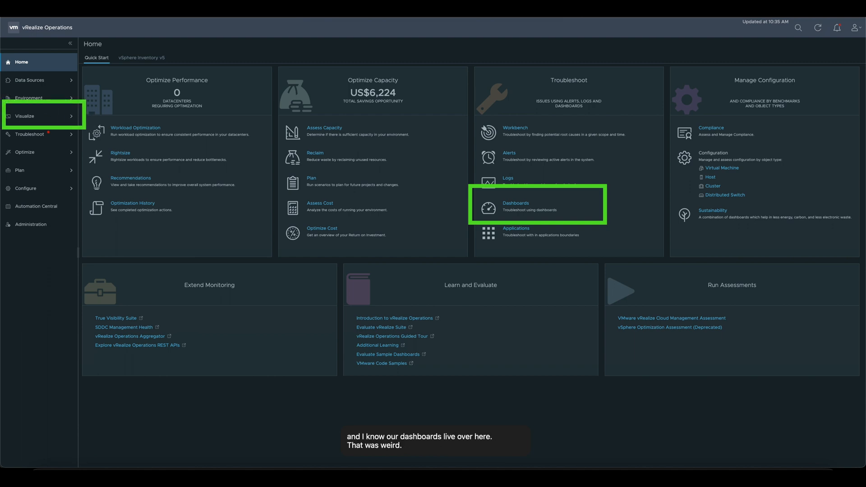
# Step: Open the VM Rightsizing dashboard from the recent dashboards
pyautogui.click(72, 118)
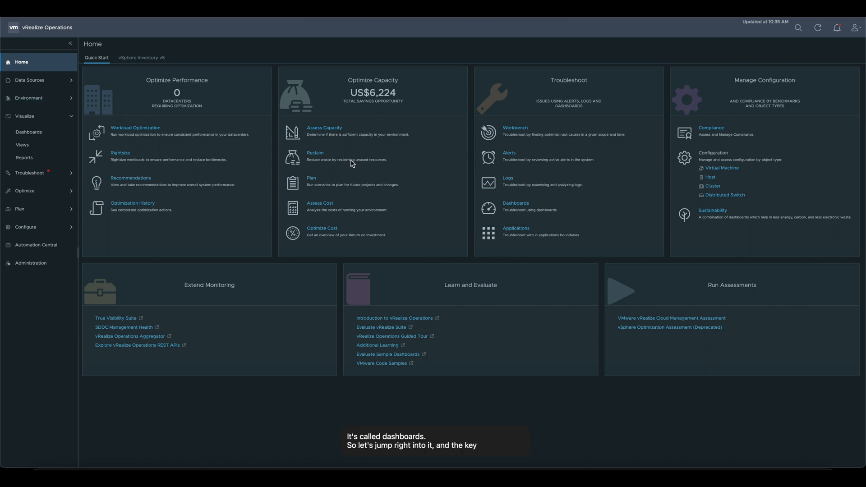
pyautogui.click(519, 205)
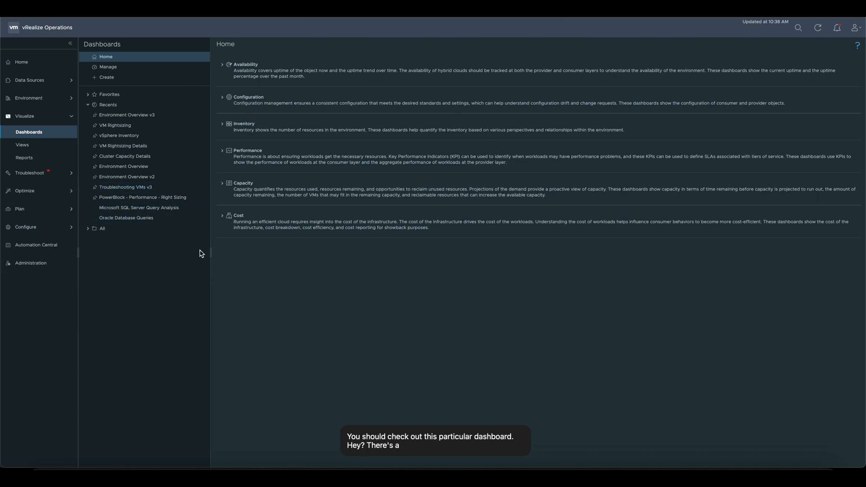
pyautogui.click(127, 129)
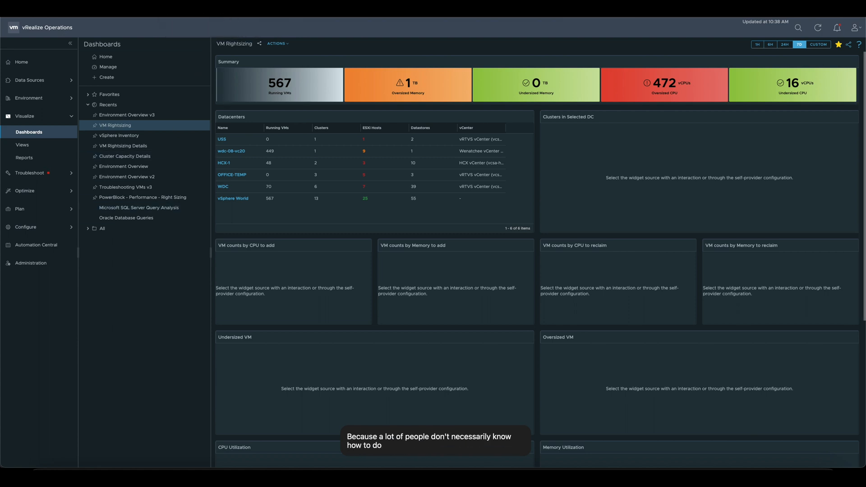
# Step: Switch to the VMware Sample Exchange page and download the Troubleshooting VMs and ESXi Hosts dashboard sample
pyautogui.click(227, 10)
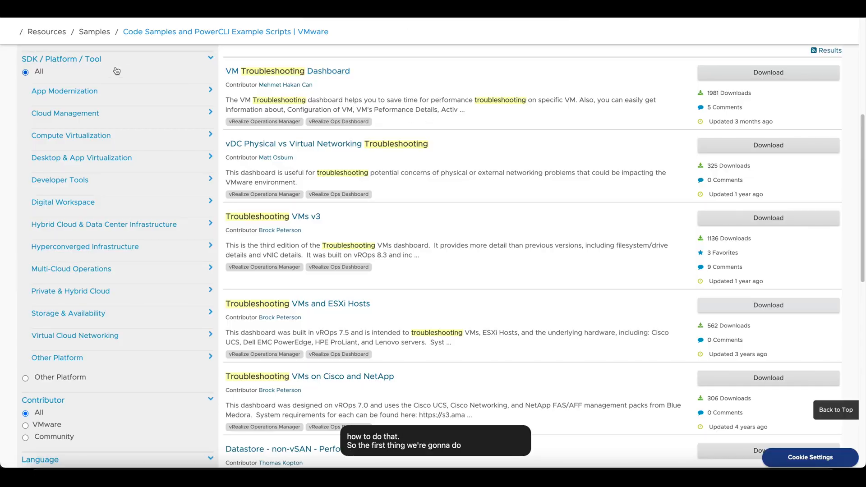
pyautogui.scroll(6, 286, 181)
pyautogui.scroll(-1, 286, 180)
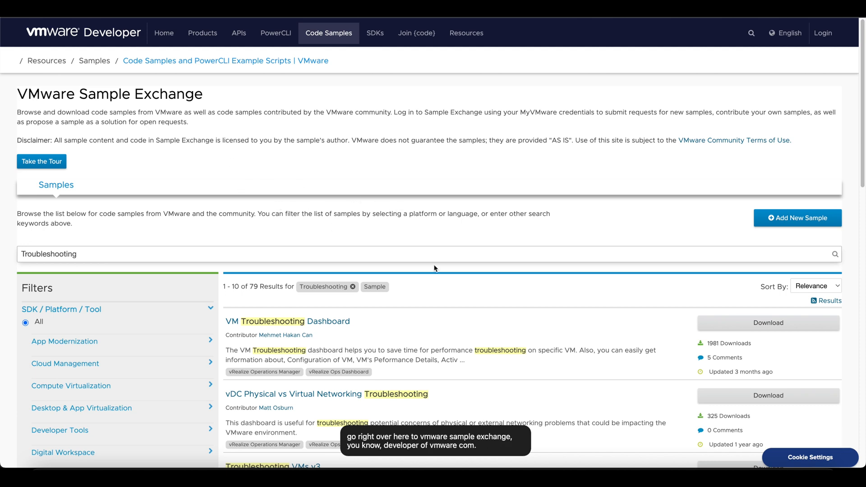
pyautogui.scroll(-5, 435, 269)
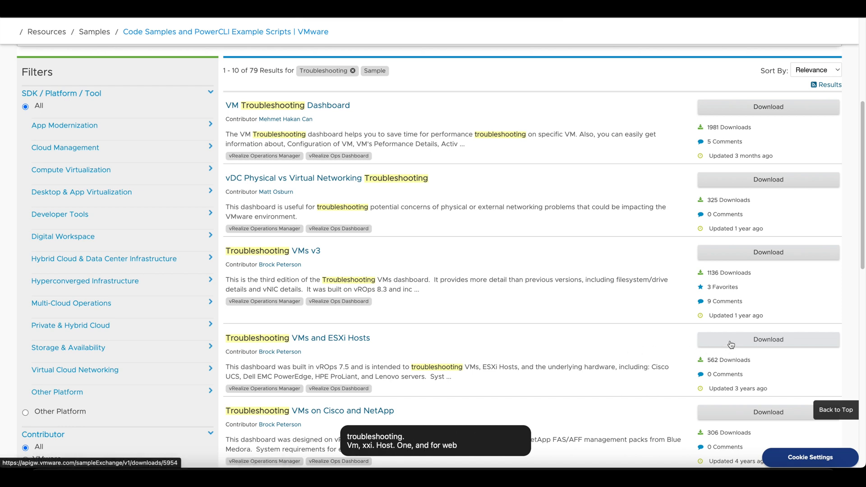
pyautogui.click(758, 346)
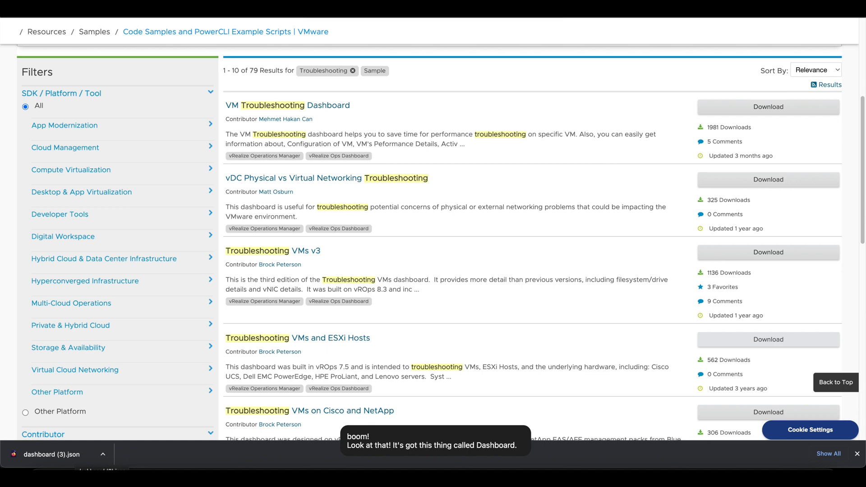
# Step: Switch back to vRealize Operations, import dashboard (3).json through dashboard management, and dismiss the browser's download bar
pyautogui.click(311, 8)
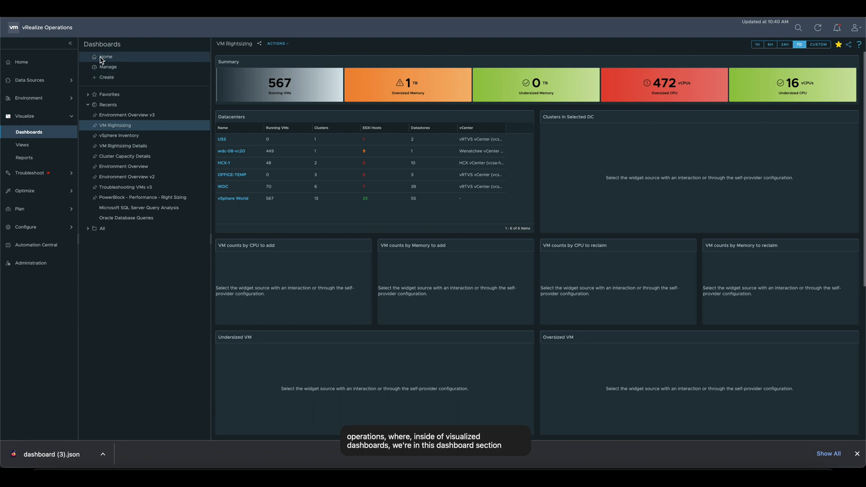
pyautogui.click(119, 68)
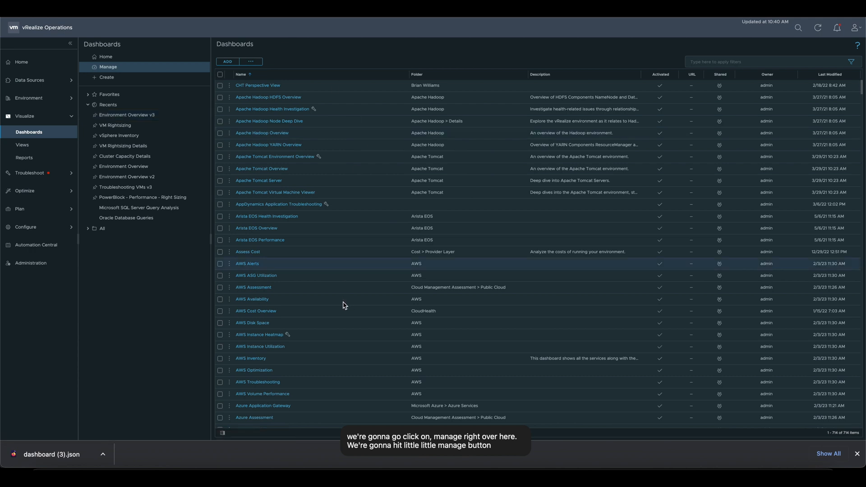
pyautogui.click(261, 65)
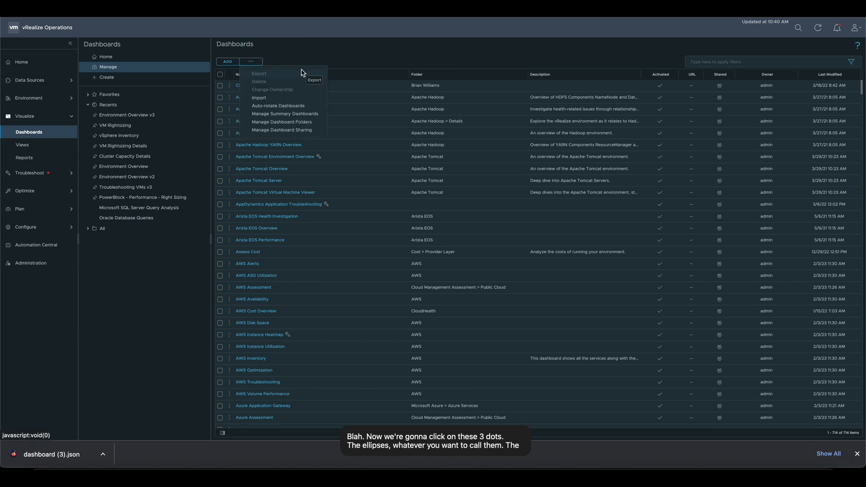
pyautogui.click(288, 99)
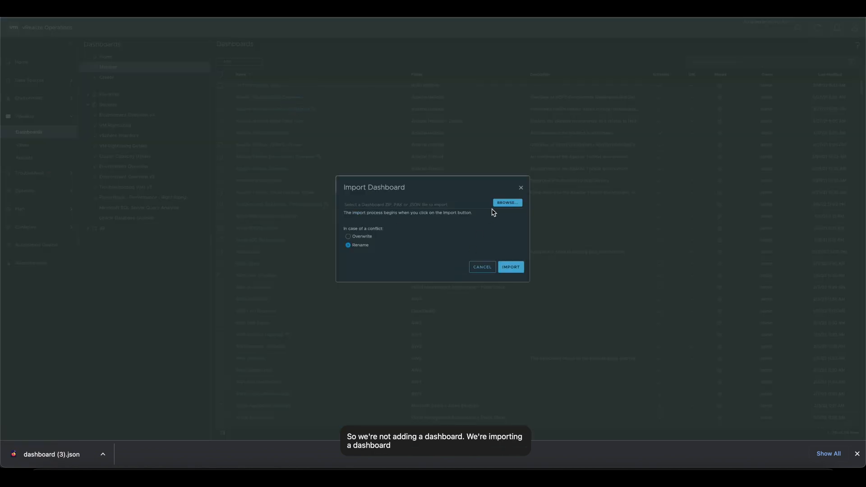
pyautogui.click(506, 203)
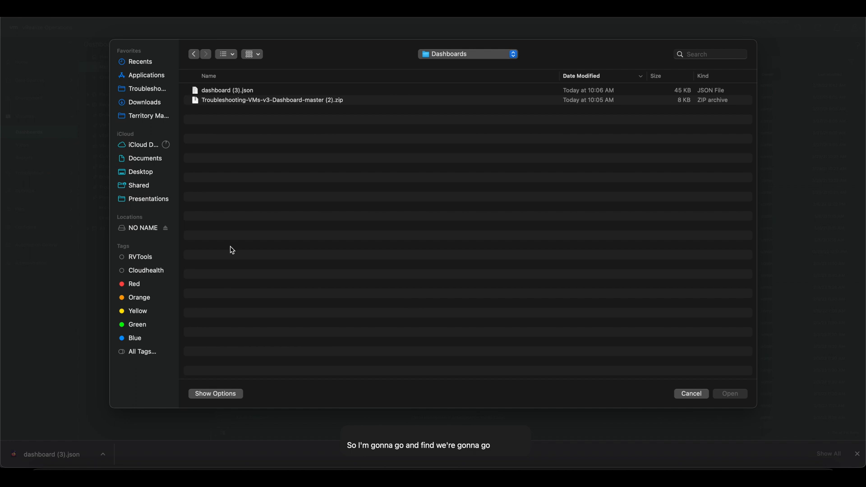
pyautogui.doubleClick(247, 92)
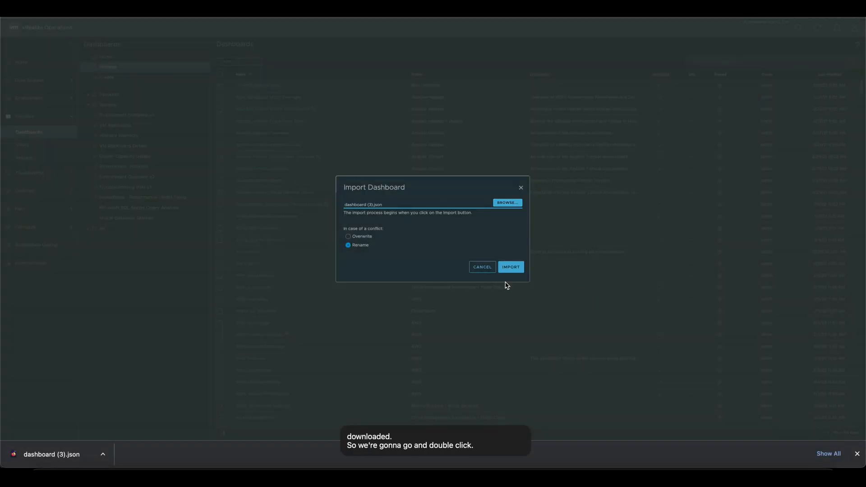
pyautogui.click(510, 267)
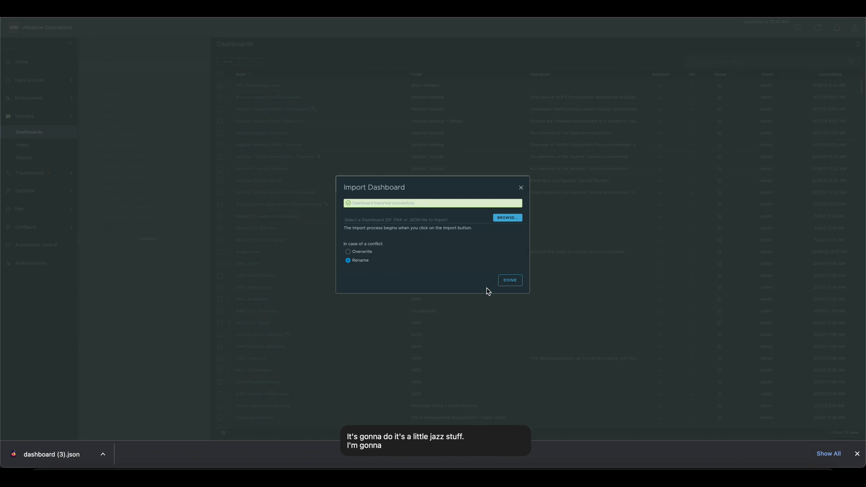
pyautogui.click(508, 285)
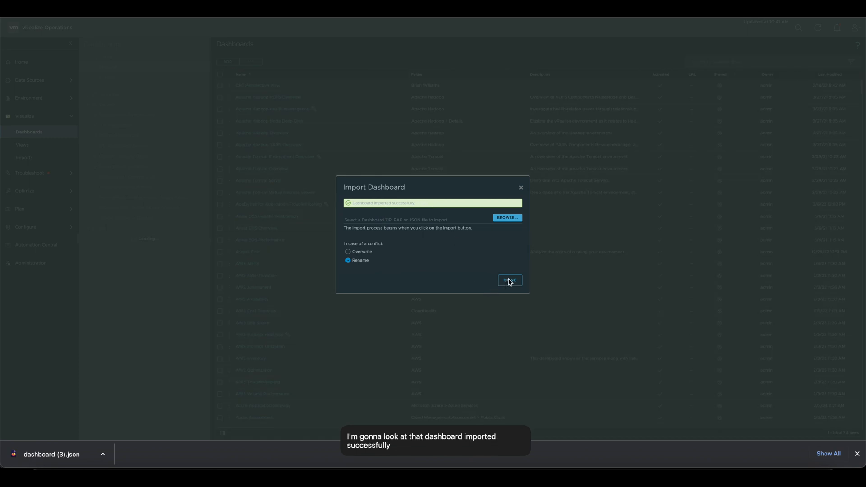
pyautogui.click(520, 284)
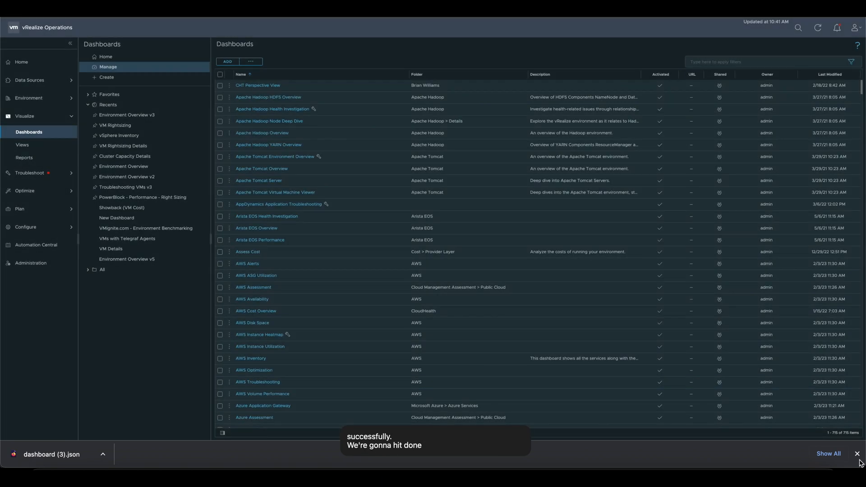
pyautogui.click(857, 455)
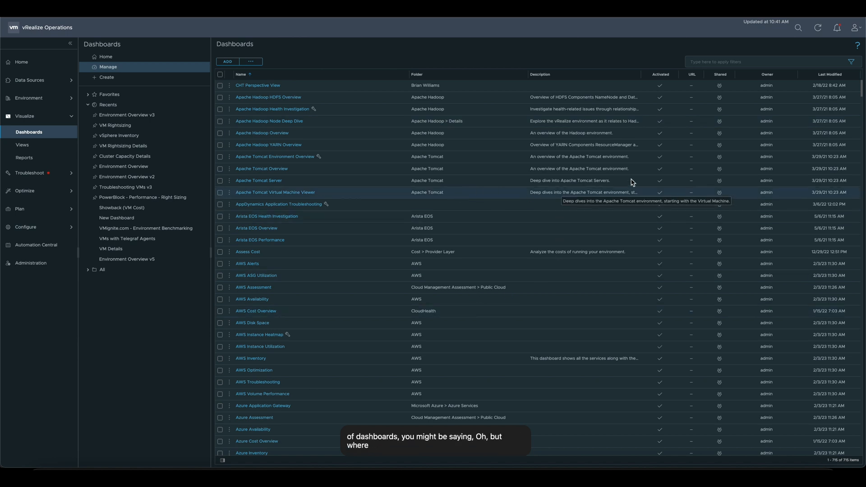
# Step: Sort the dashboards by last modified, newest first, and open the imported Troubleshooting VMs and ESXi Hosts dashboard
pyautogui.click(830, 74)
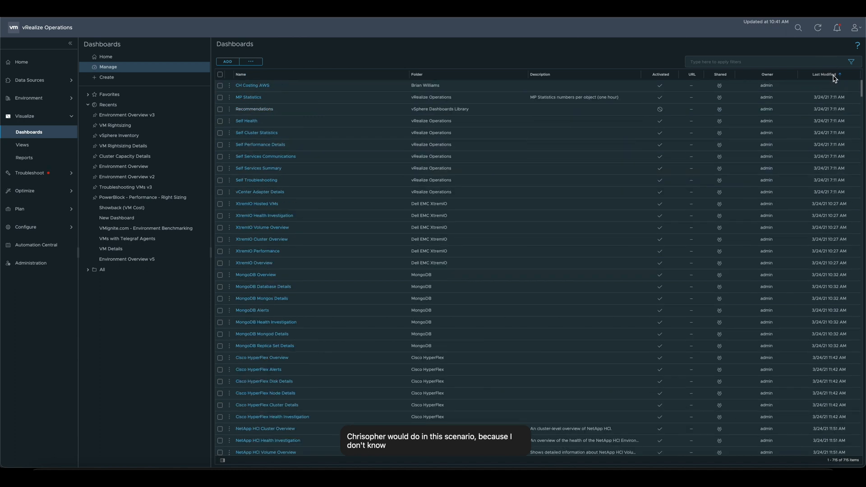
pyautogui.click(829, 74)
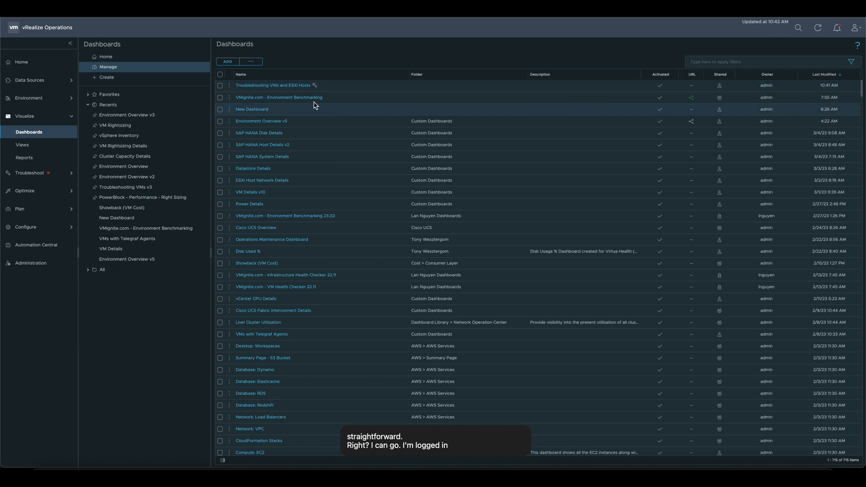
pyautogui.click(285, 87)
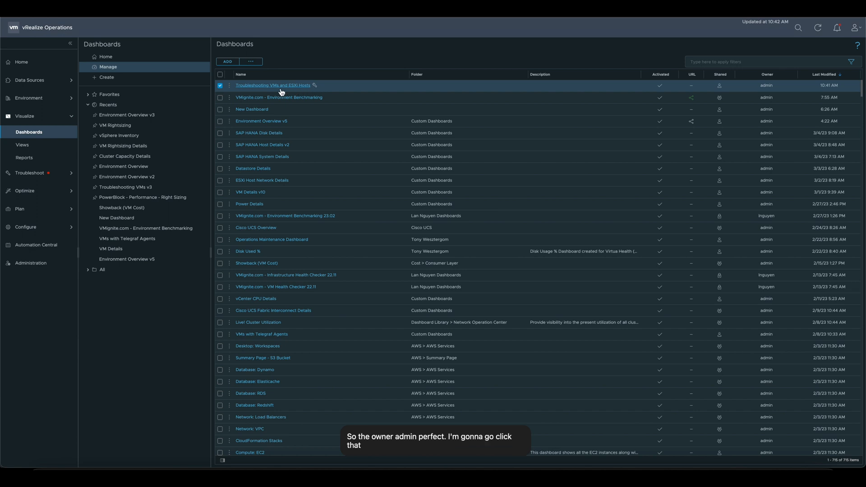
pyautogui.click(276, 85)
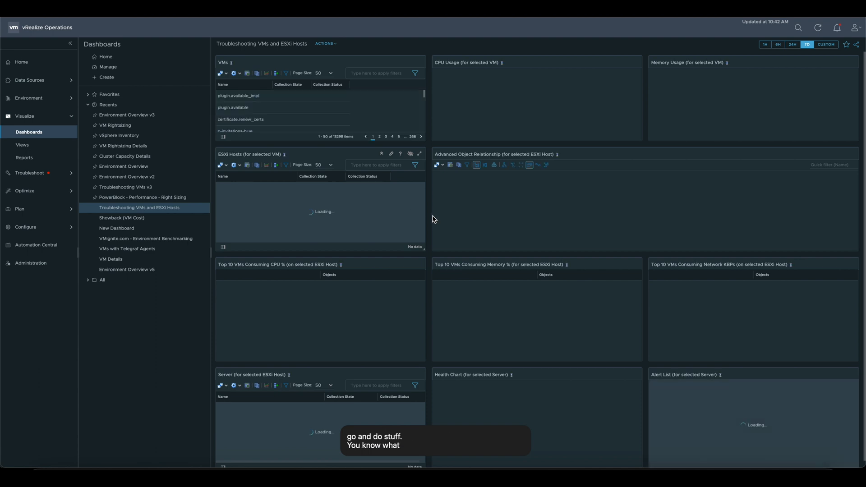
# Step: Review the actions available for the open dashboard and expand the list of favorite dashboards
pyautogui.click(337, 47)
pyautogui.click(457, 50)
pyautogui.click(336, 47)
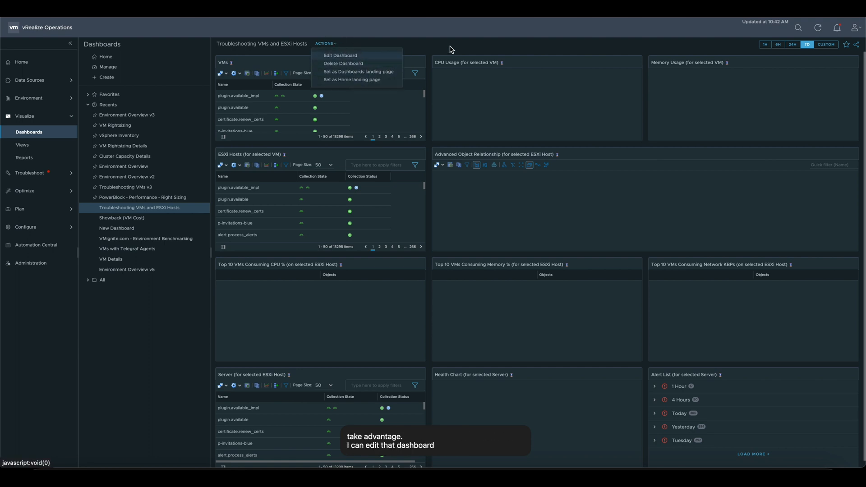
pyautogui.click(469, 49)
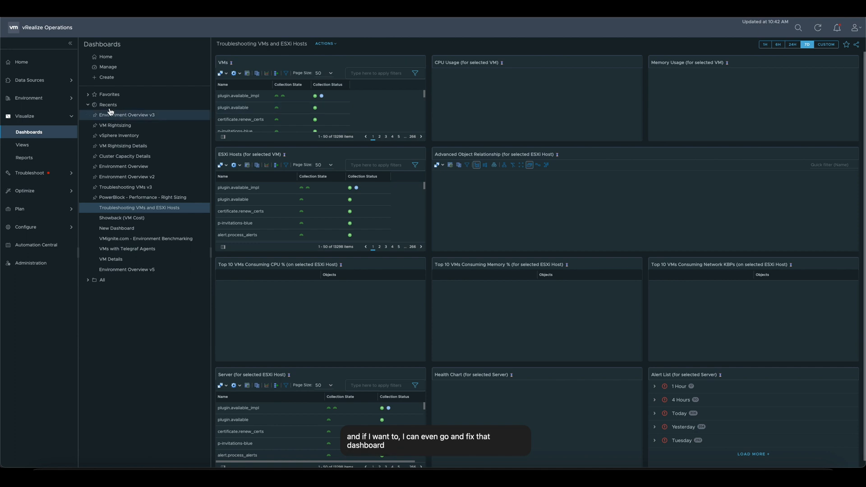
pyautogui.click(88, 95)
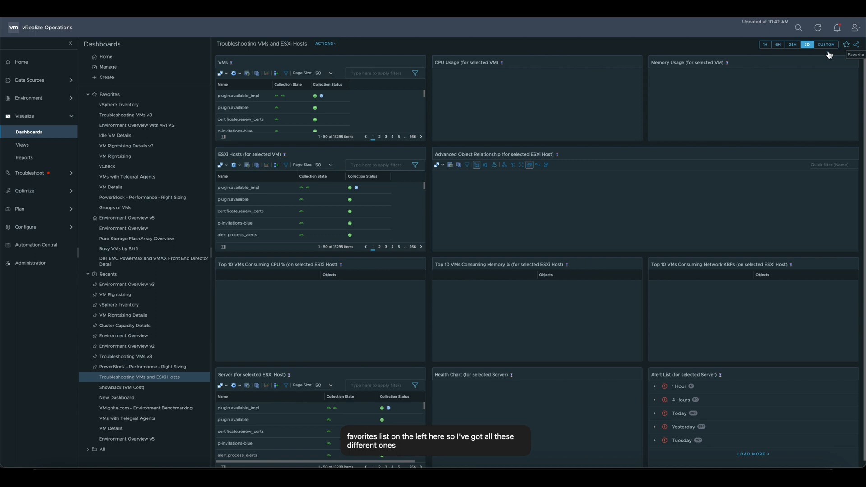
pyautogui.click(847, 45)
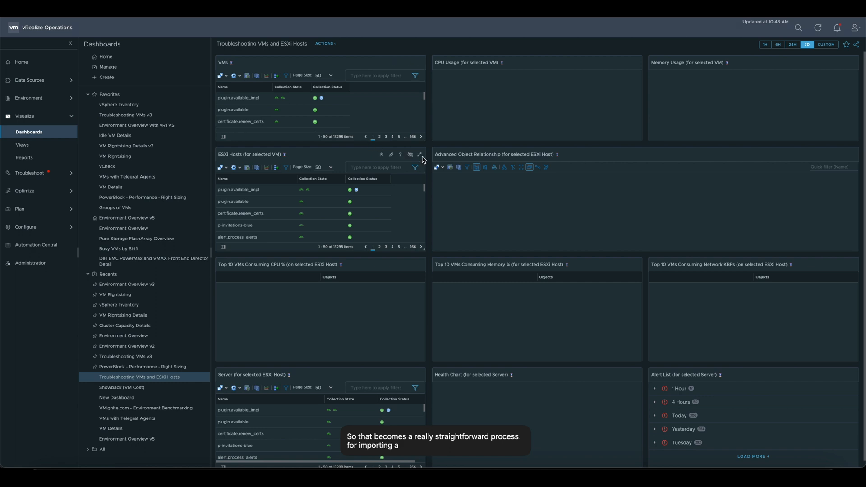
# Step: Open the Troubleshooting VMs and ESXi Hosts dashboard for editing and inspect the interactions between its widgets
pyautogui.click(111, 67)
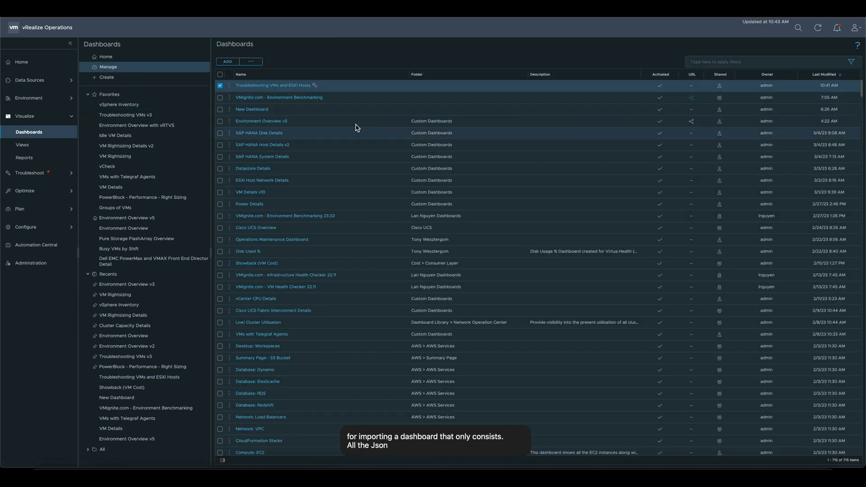
pyautogui.click(229, 86)
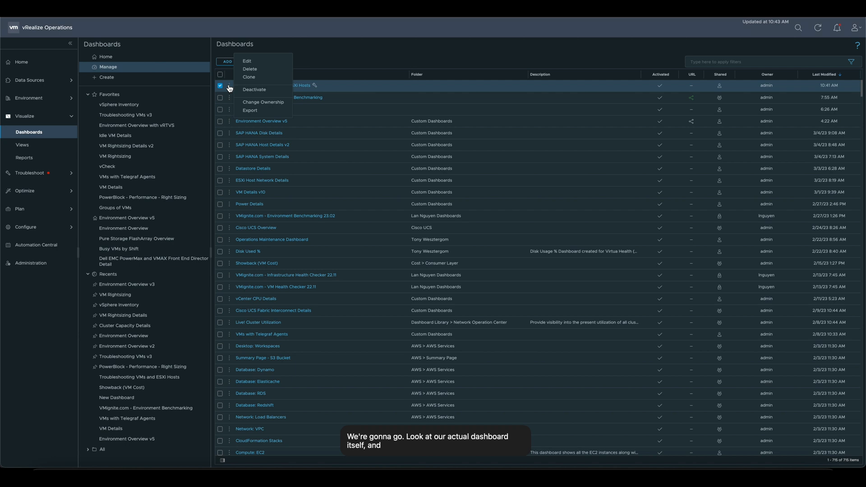
pyautogui.click(247, 61)
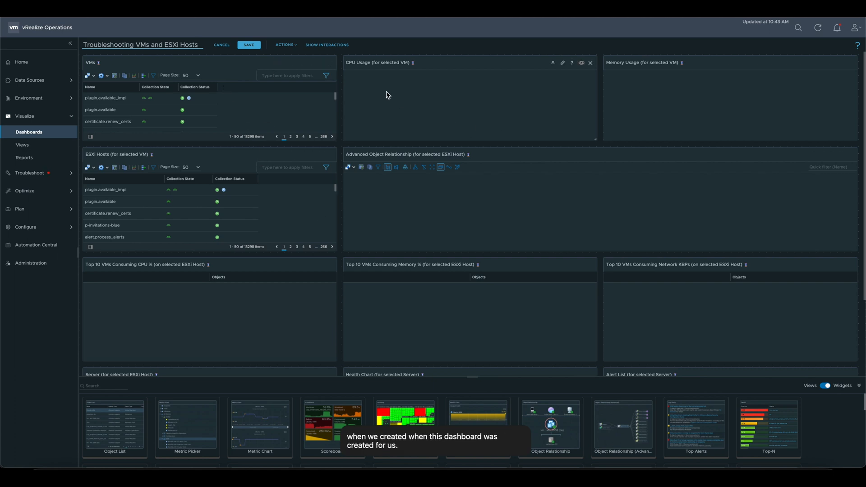
pyautogui.click(328, 45)
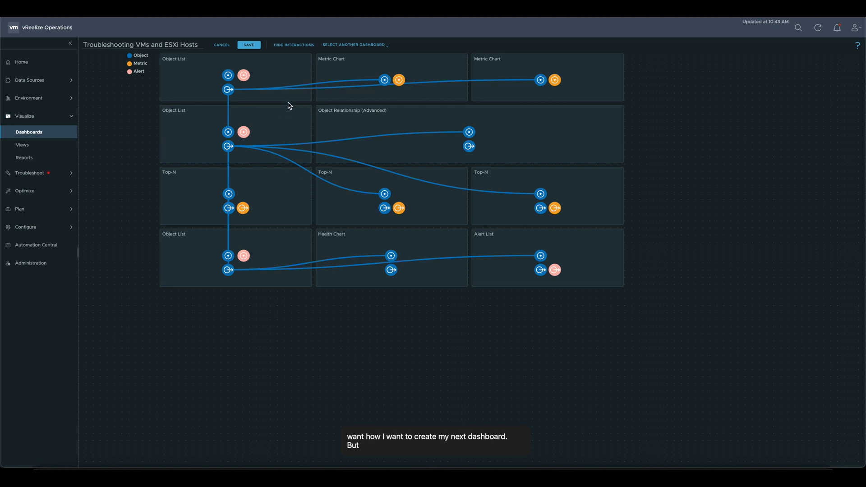
pyautogui.click(297, 45)
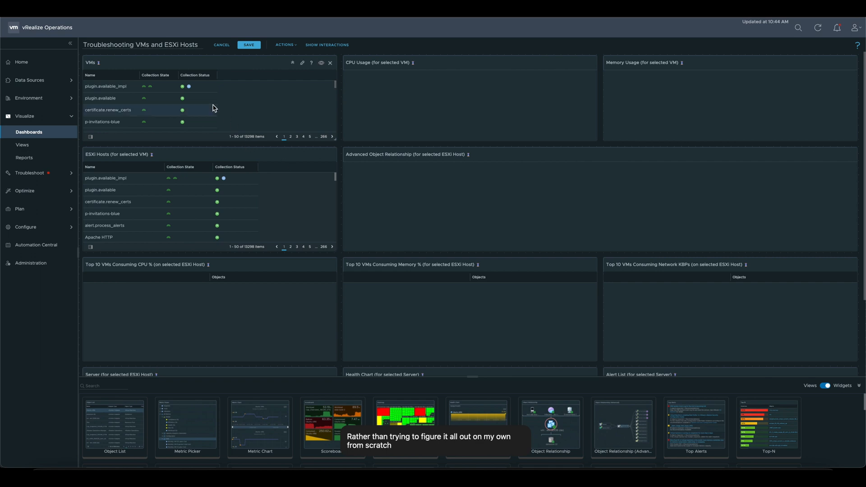
# Step: Select Apache Tomcat in the VMs widget and in the ESXi Hosts widget to populate the dependent widgets
pyautogui.click(164, 87)
pyautogui.scroll(-12, 184, 102)
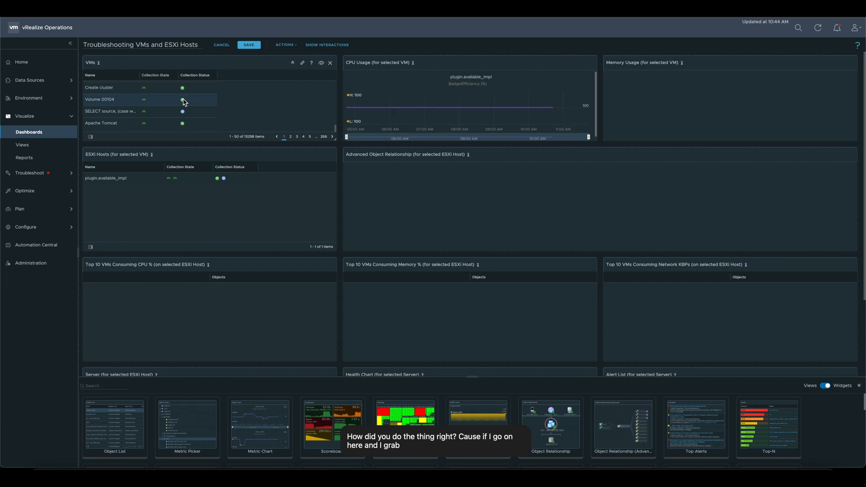
pyautogui.scroll(-3, 174, 101)
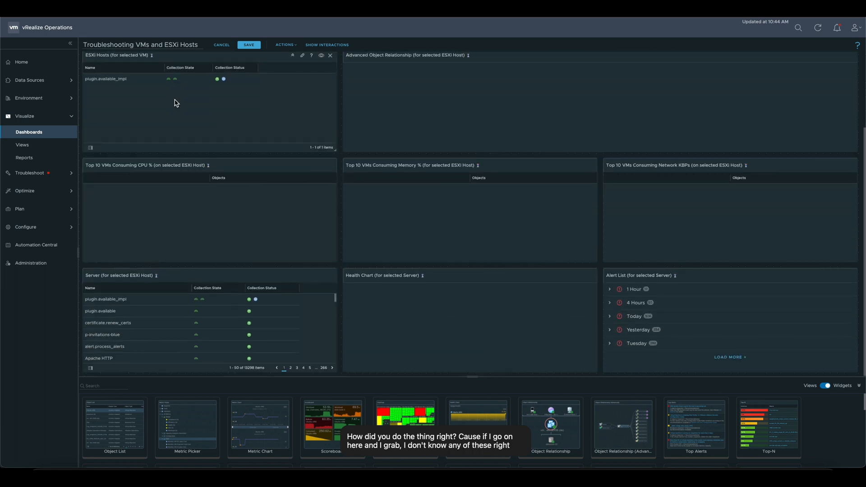
pyautogui.scroll(3, 248, 83)
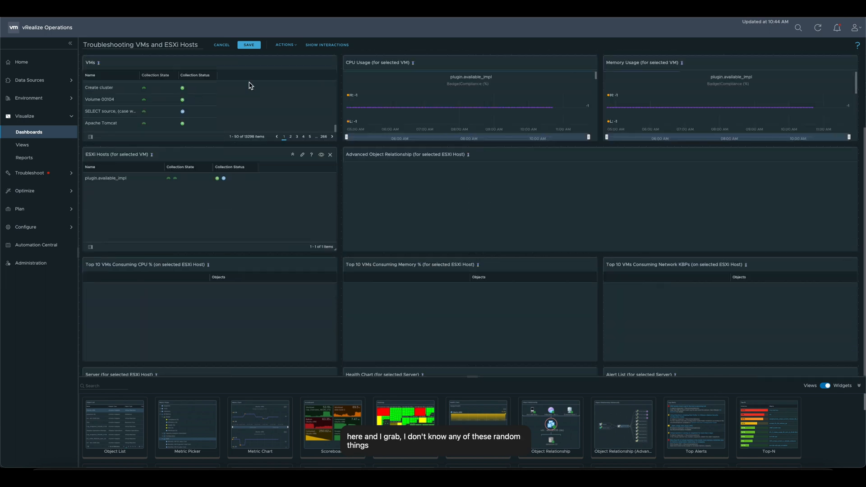
pyautogui.click(161, 123)
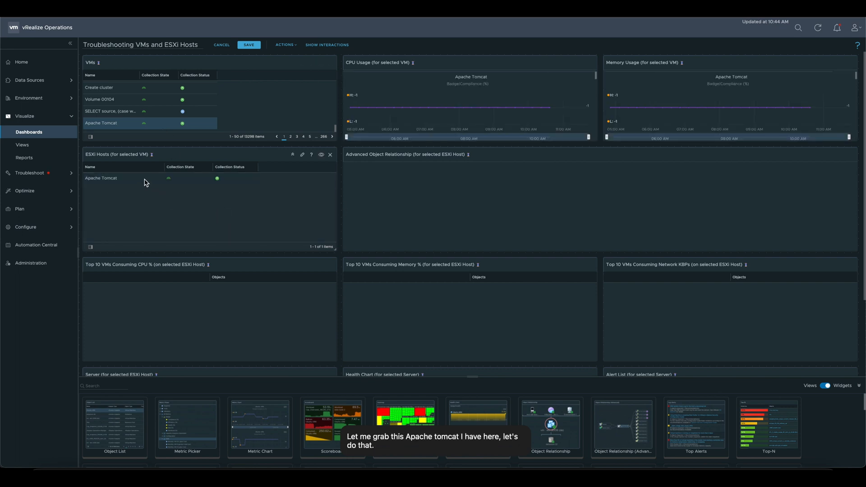
pyautogui.click(145, 181)
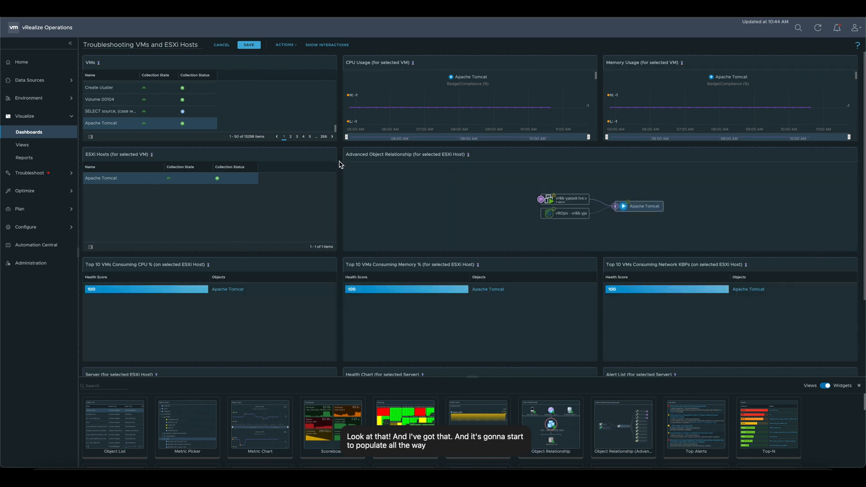
# Step: Select Apache Tomcat in the Server widget, review the dependent widgets and leave the dashboard editor without saving
pyautogui.scroll(-3, 340, 163)
pyautogui.click(168, 299)
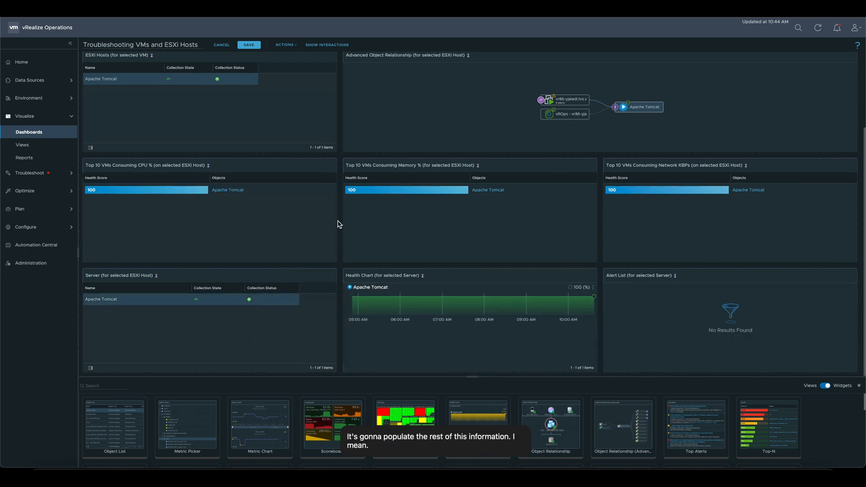
pyautogui.scroll(3, 339, 225)
pyautogui.scroll(-3, 340, 224)
pyautogui.scroll(3, 339, 225)
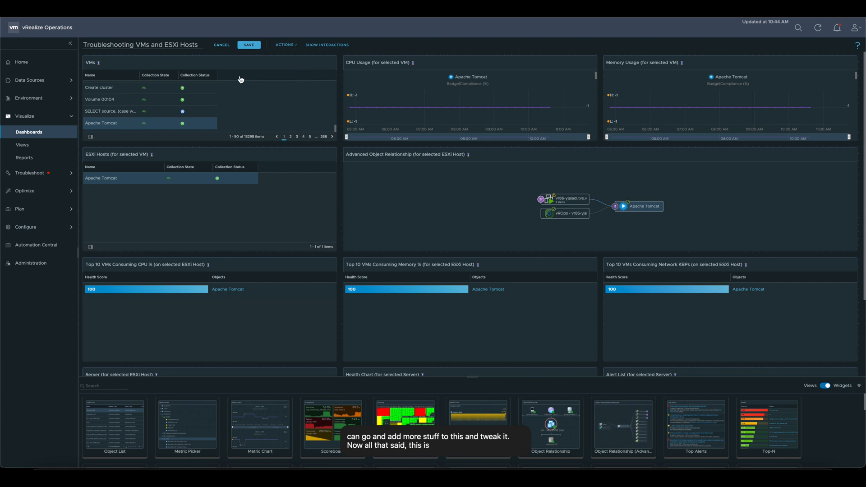
pyautogui.click(221, 45)
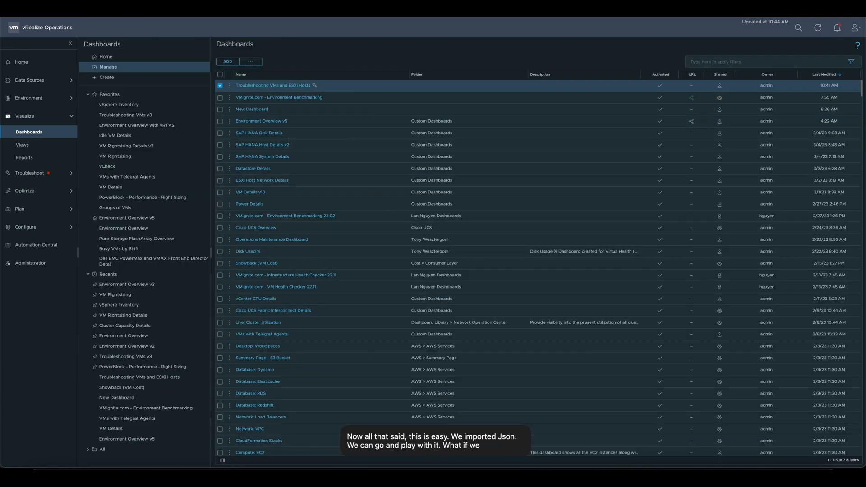
# Step: Switch to Finder and extract Troubleshooting-VMs-v3-Dashboard-master (2).zip in the Dashboards folder
pyautogui.click(321, 9)
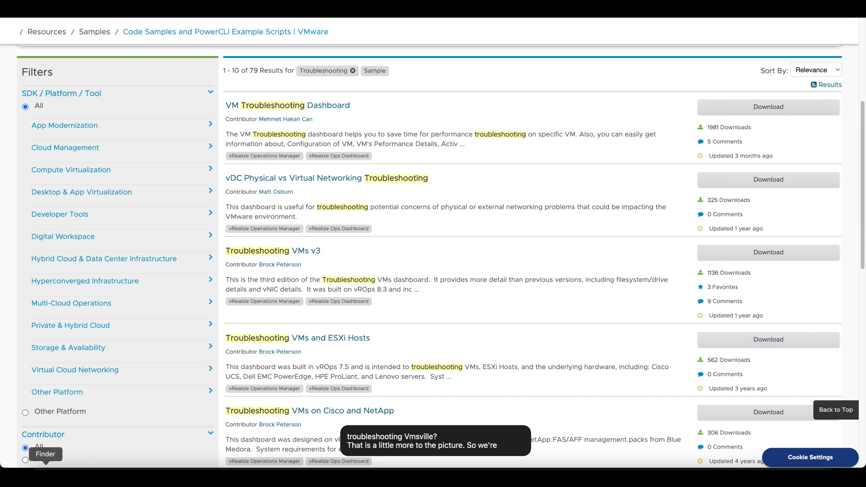
pyautogui.click(45, 468)
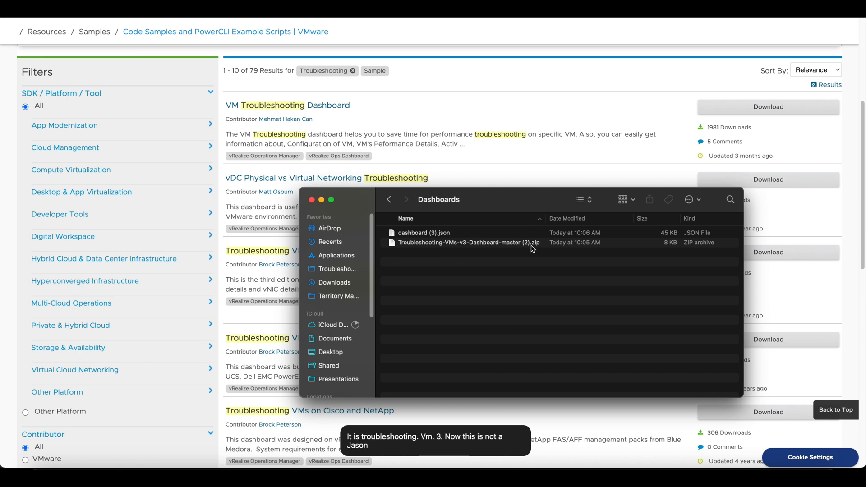
pyautogui.click(492, 246)
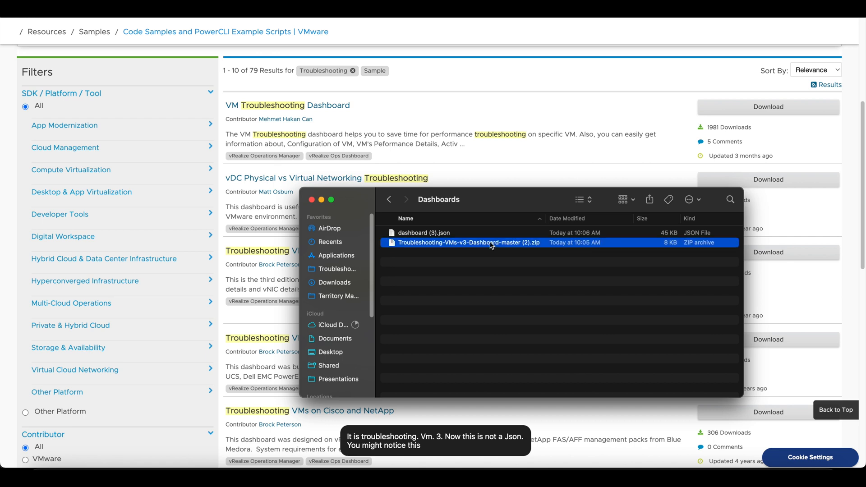
pyautogui.rightClick(491, 246)
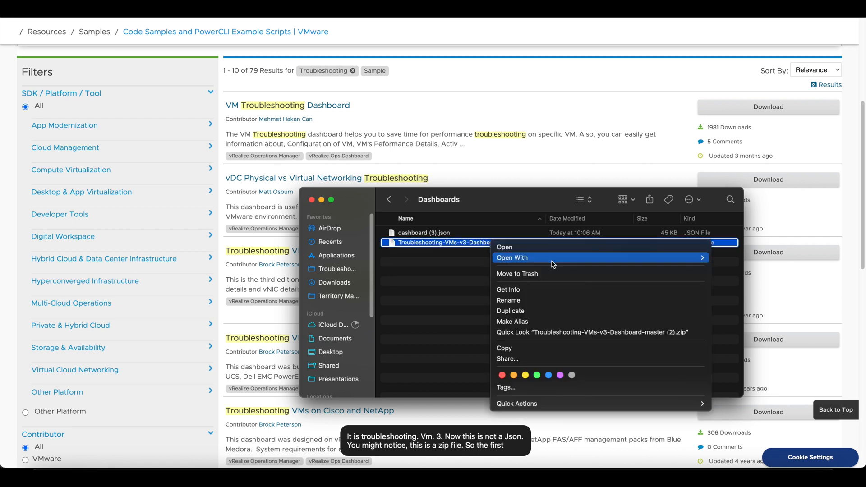
pyautogui.moveTo(551, 258)
pyautogui.click(767, 261)
pyautogui.click(519, 364)
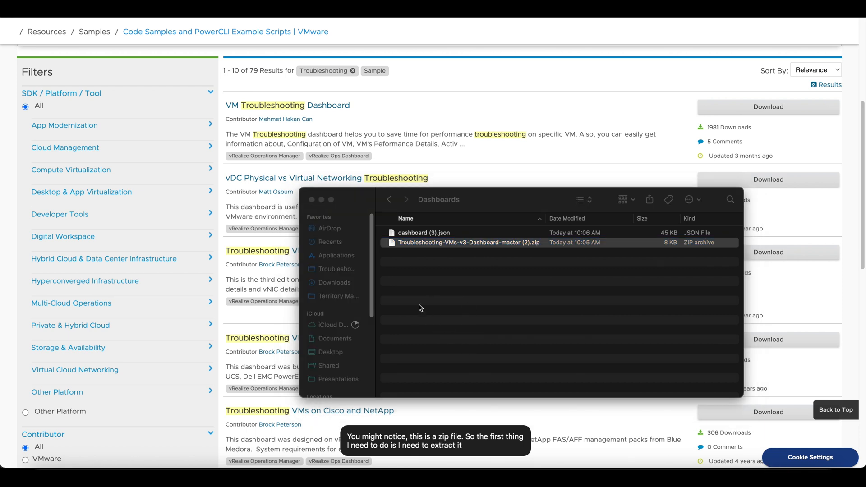
pyautogui.click(457, 311)
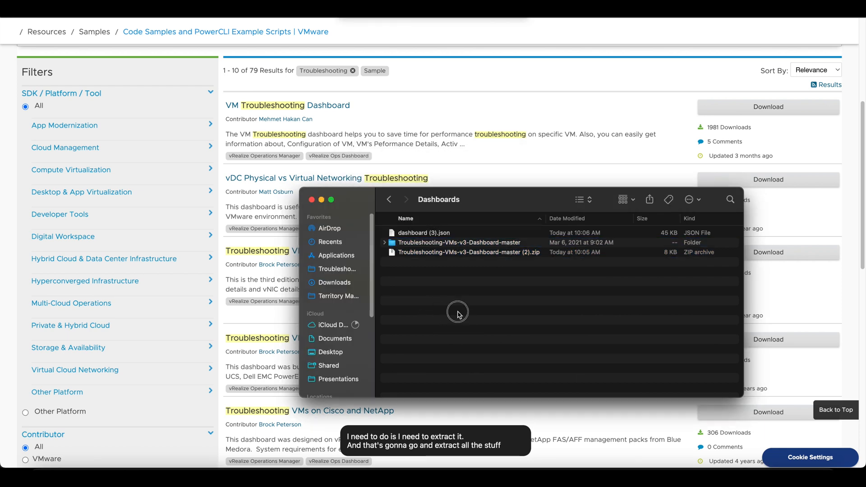
pyautogui.click(415, 243)
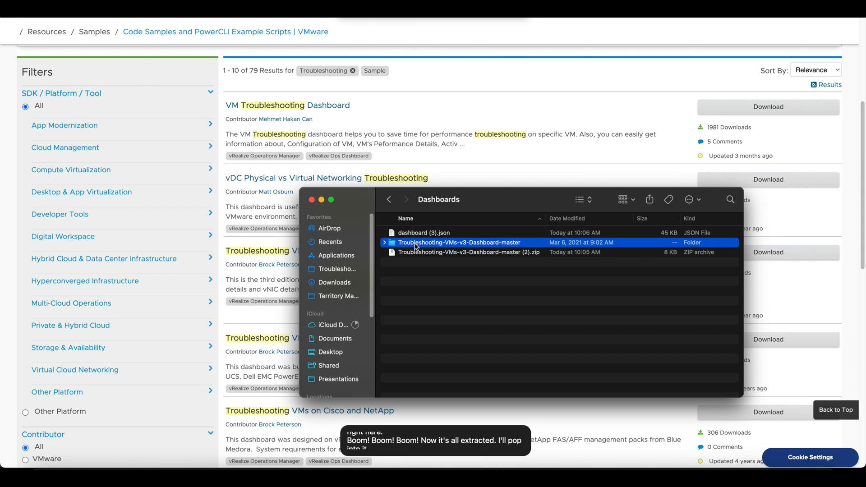
pyautogui.doubleClick(416, 245)
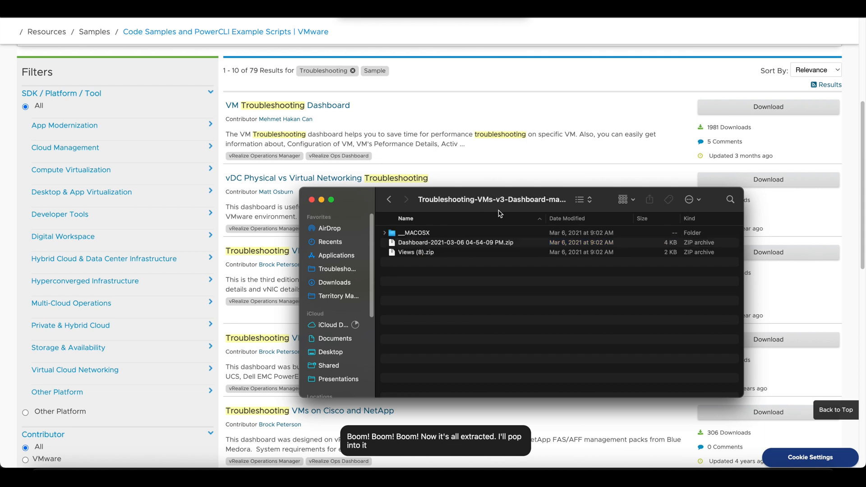
pyautogui.rightClick(467, 244)
pyautogui.moveTo(502, 260)
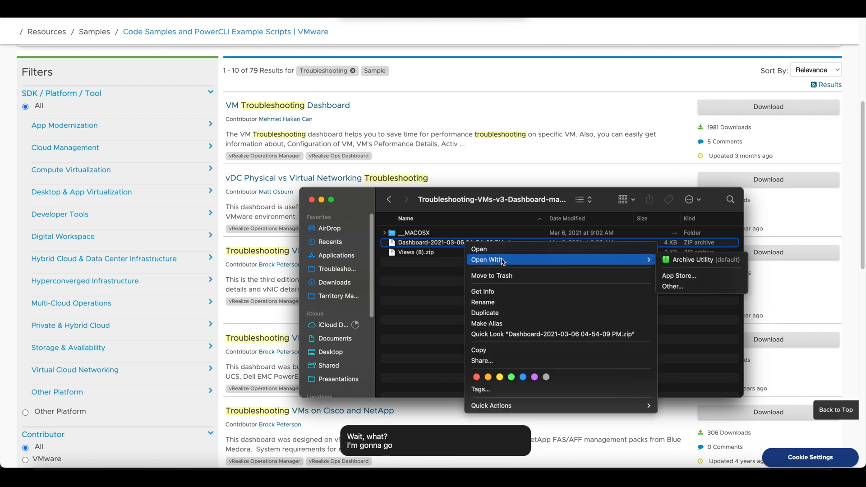
pyautogui.click(667, 260)
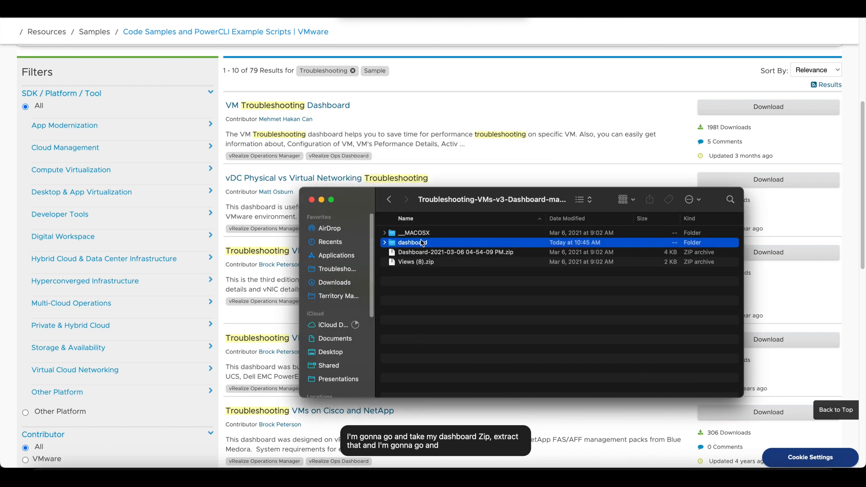
pyautogui.click(384, 243)
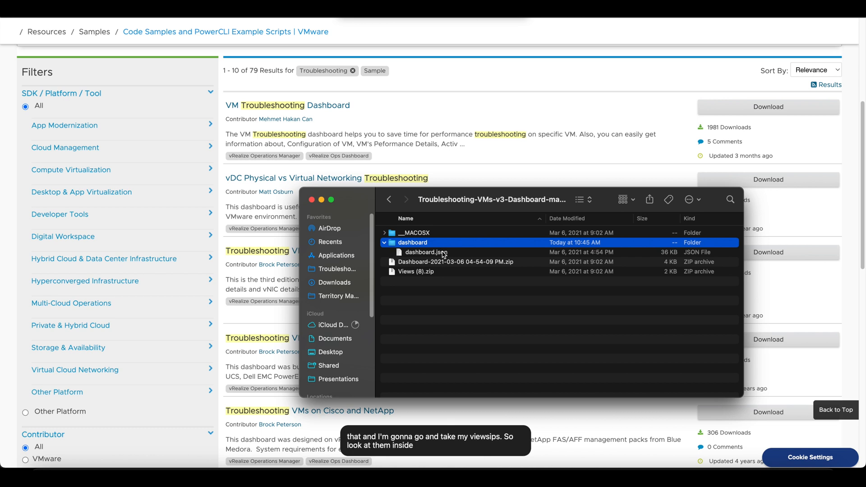
# Step: Extract Views (8).zip in the same folder
pyautogui.click(431, 272)
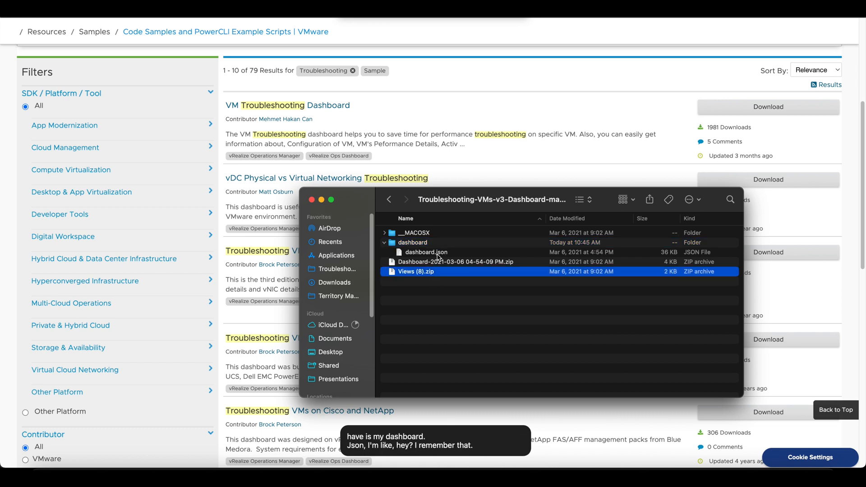
pyautogui.rightClick(430, 275)
pyautogui.moveTo(476, 288)
pyautogui.click(566, 289)
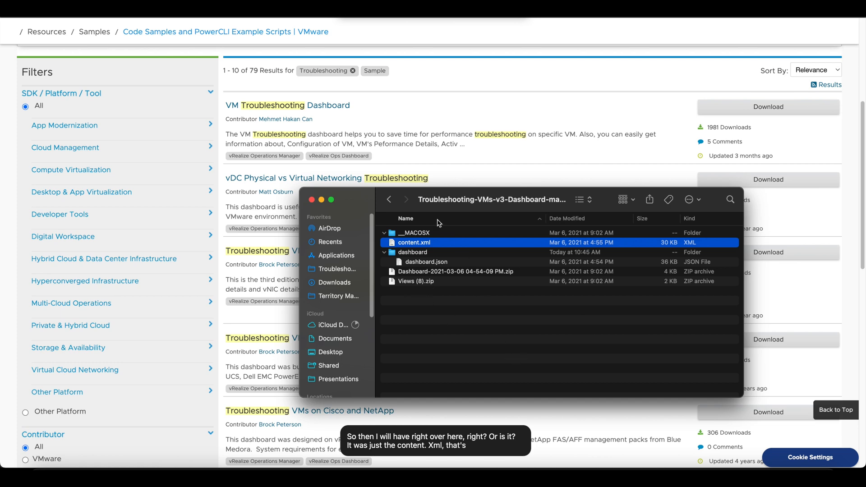
# Step: Switch back to vRealize Operations and import dashboard.json from the extracted dashboard folder, with conflicts handled by Rename
pyautogui.click(452, 77)
pyautogui.click(181, 9)
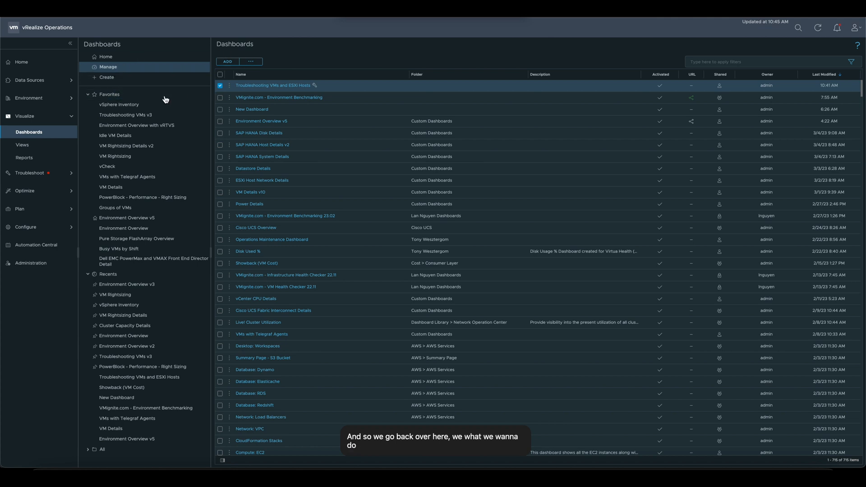
pyautogui.click(253, 63)
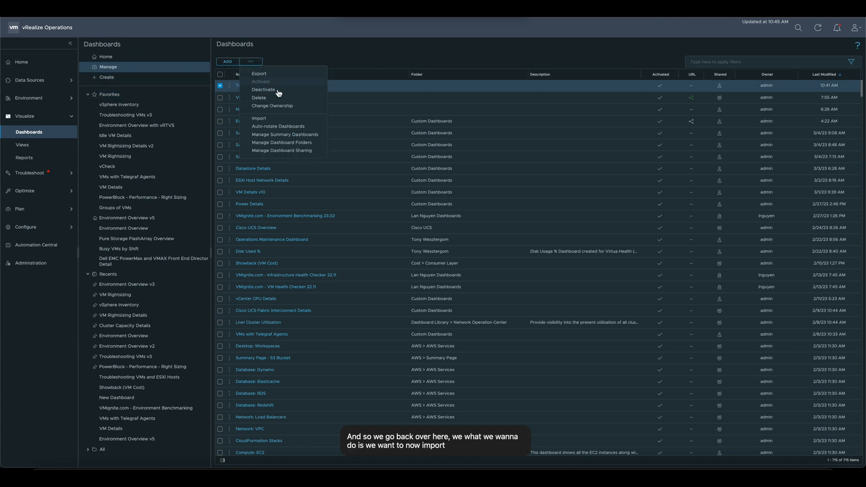
pyautogui.click(267, 120)
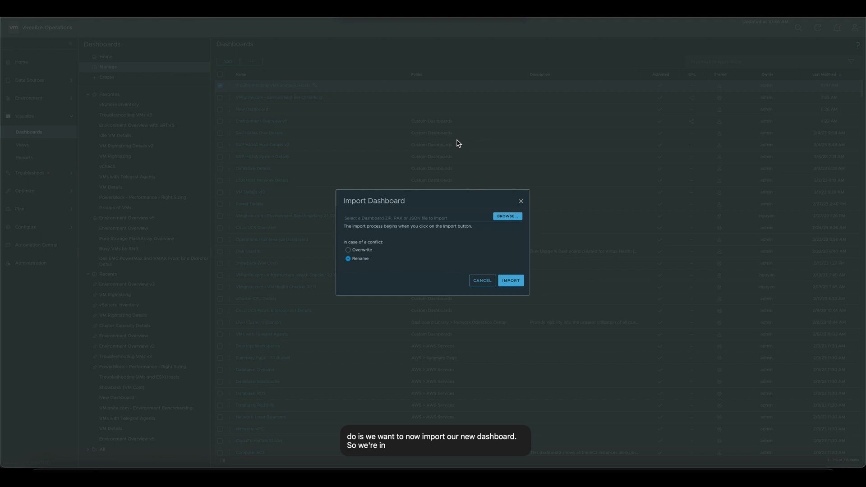
pyautogui.click(501, 217)
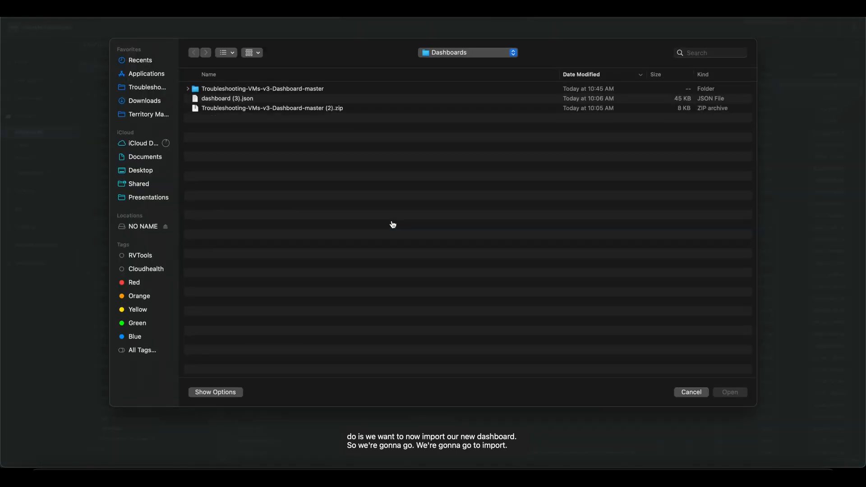
pyautogui.click(188, 90)
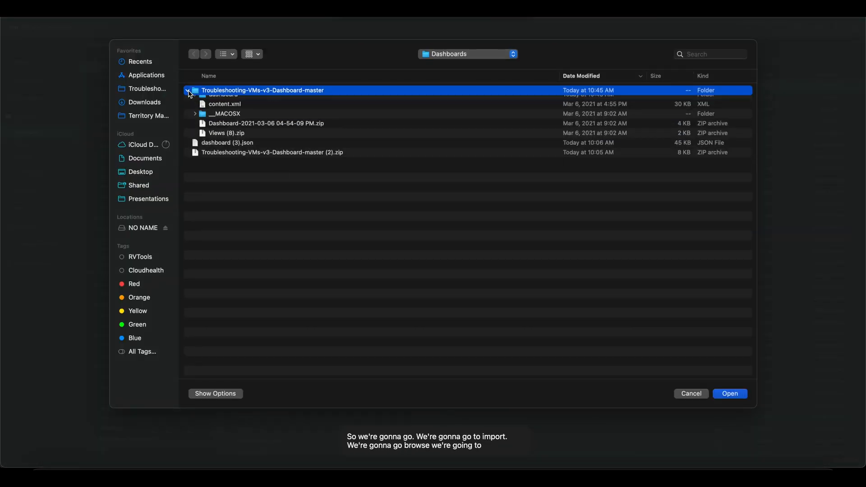
pyautogui.click(195, 100)
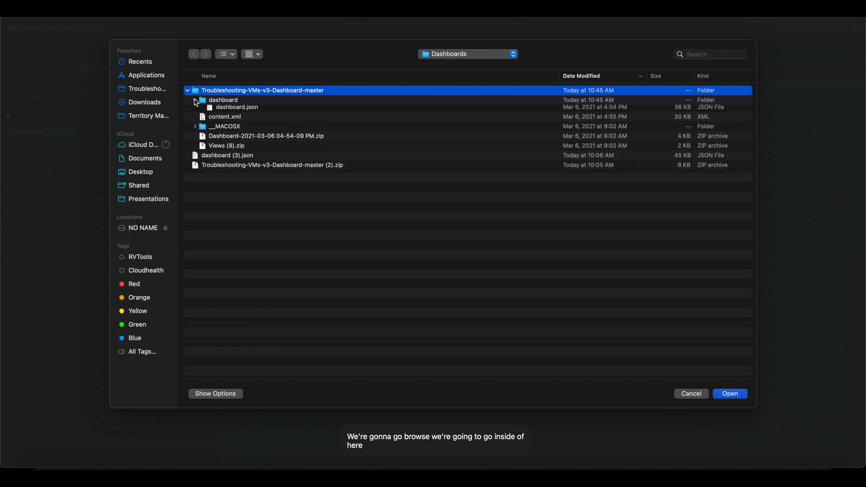
pyautogui.doubleClick(242, 113)
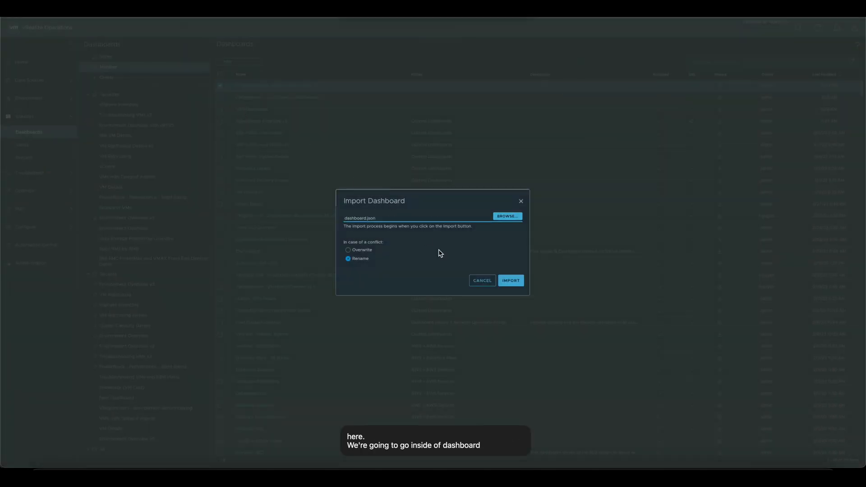
pyautogui.click(509, 284)
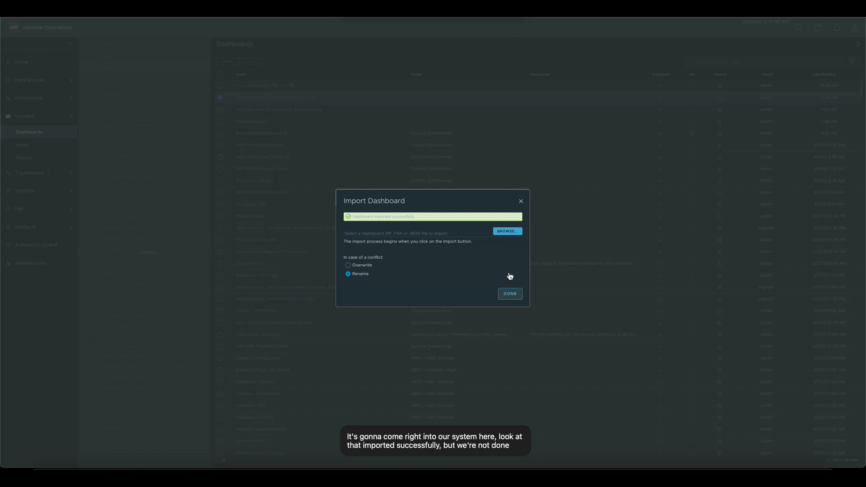
pyautogui.click(506, 295)
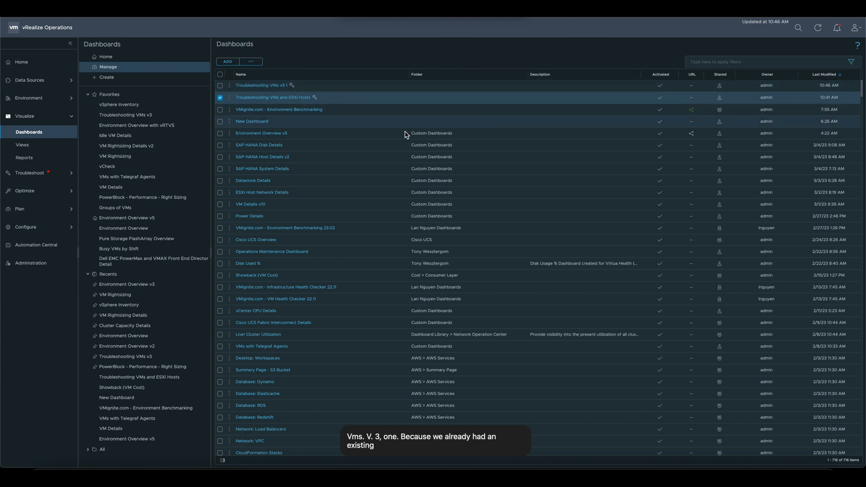
# Step: Go to the Views management page and open the dialog for importing a view
pyautogui.click(28, 145)
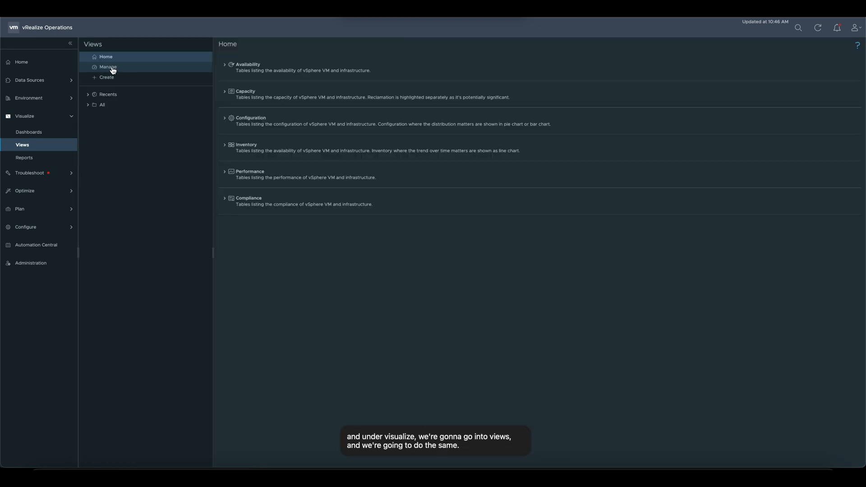
pyautogui.click(113, 69)
pyautogui.click(260, 63)
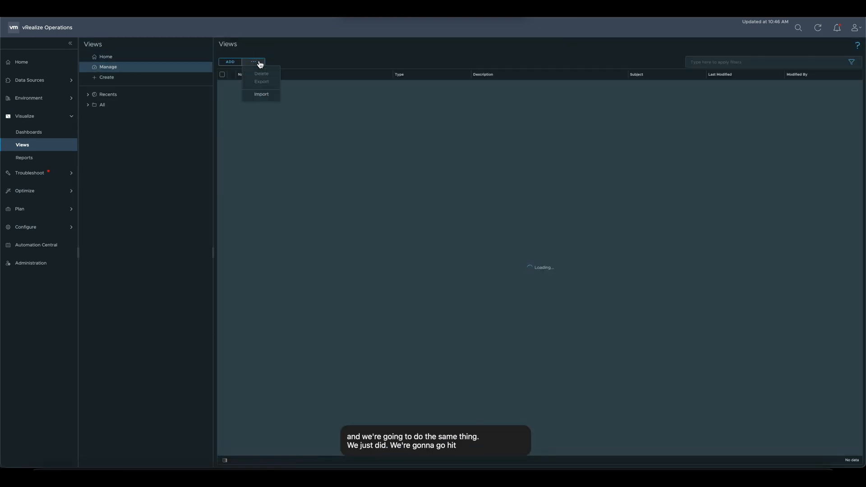
pyautogui.click(263, 96)
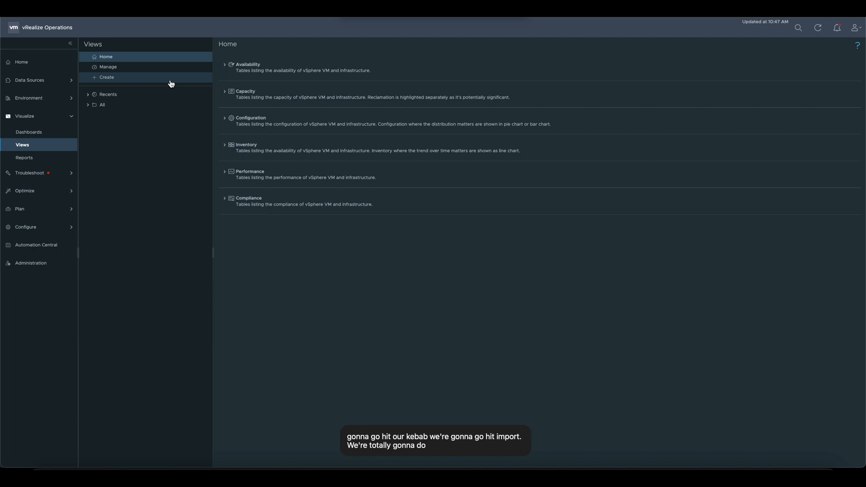
pyautogui.click(118, 69)
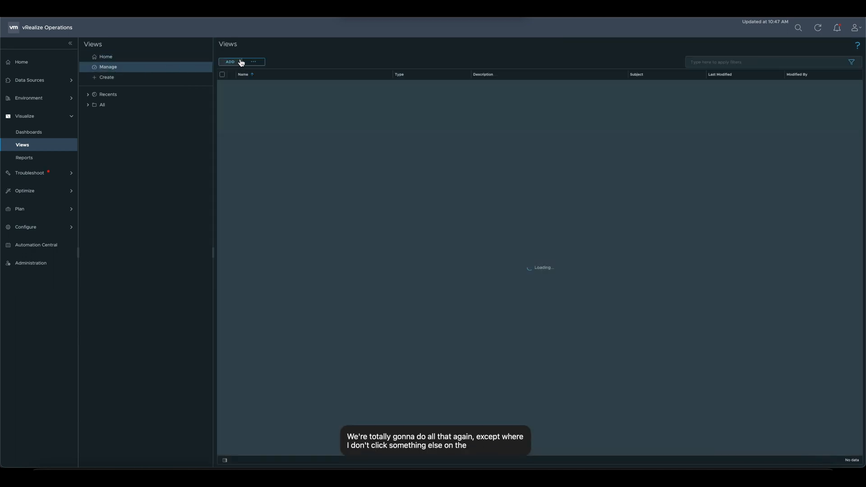
pyautogui.click(258, 64)
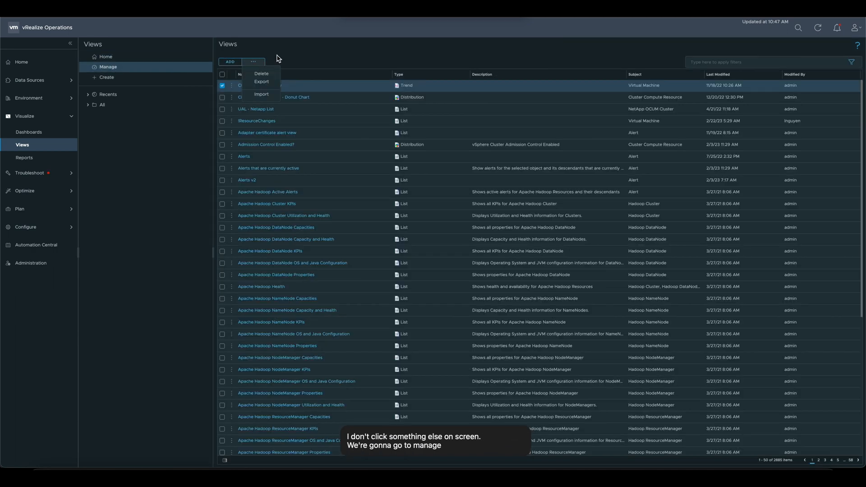
pyautogui.click(261, 94)
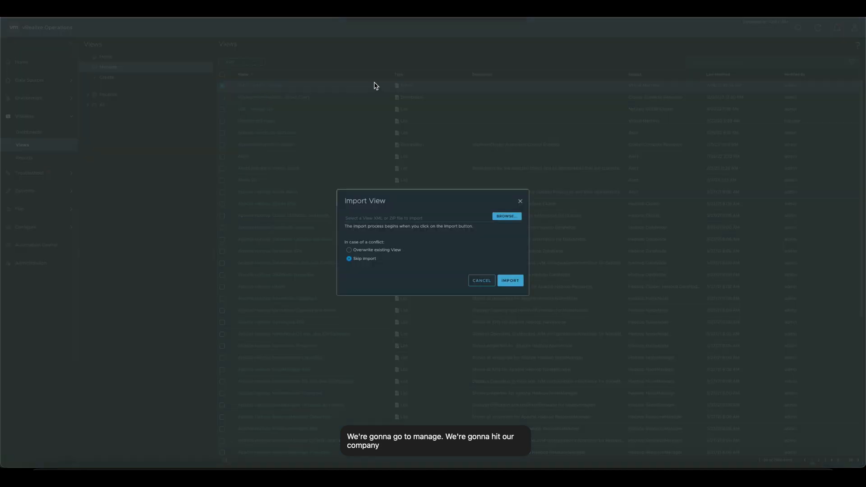
# Step: Try to import content.xml from the extracted Troubleshooting-VMs-v3-Dashboard-master folder, with conflicts set to Skip import
pyautogui.click(505, 216)
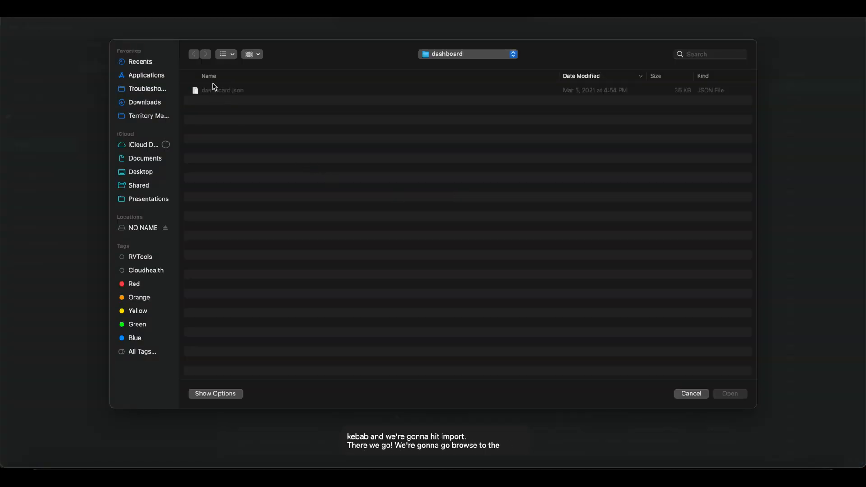
pyautogui.press('super+Up')
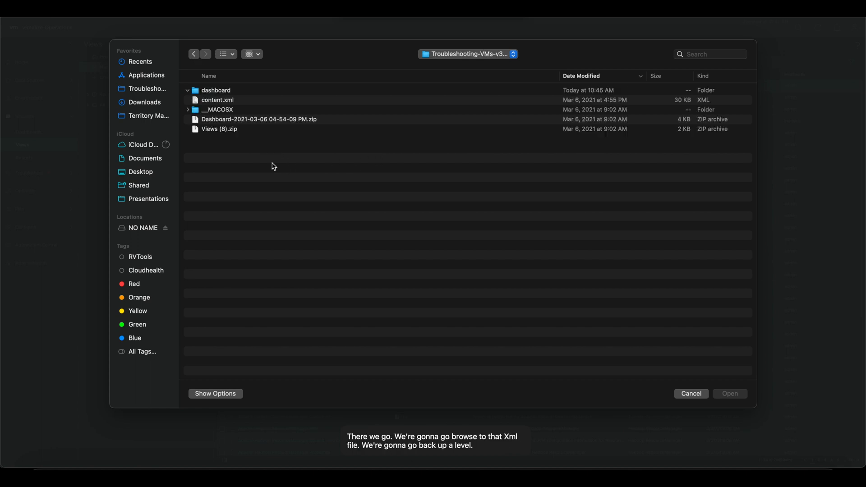
pyautogui.doubleClick(217, 110)
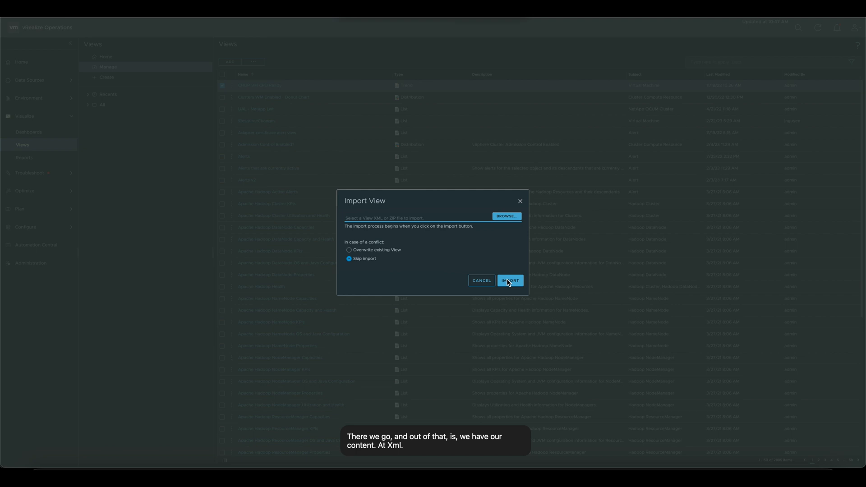
pyautogui.click(509, 280)
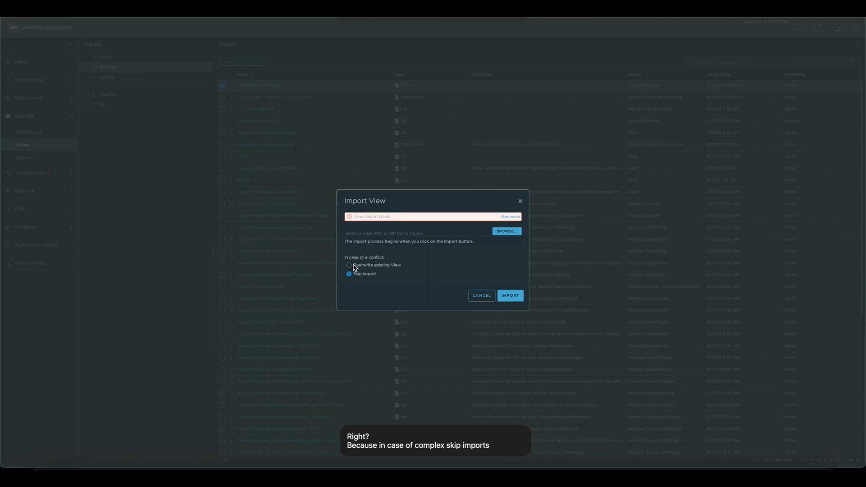
# Step: Import content.xml again with conflicts set to Overwrite existing View, and close the import dialog
pyautogui.click(513, 296)
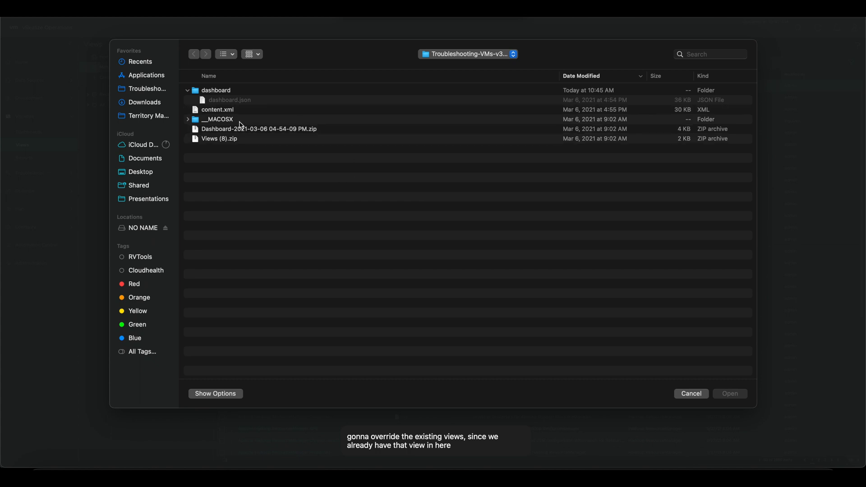
pyautogui.click(220, 111)
pyautogui.doubleClick(219, 110)
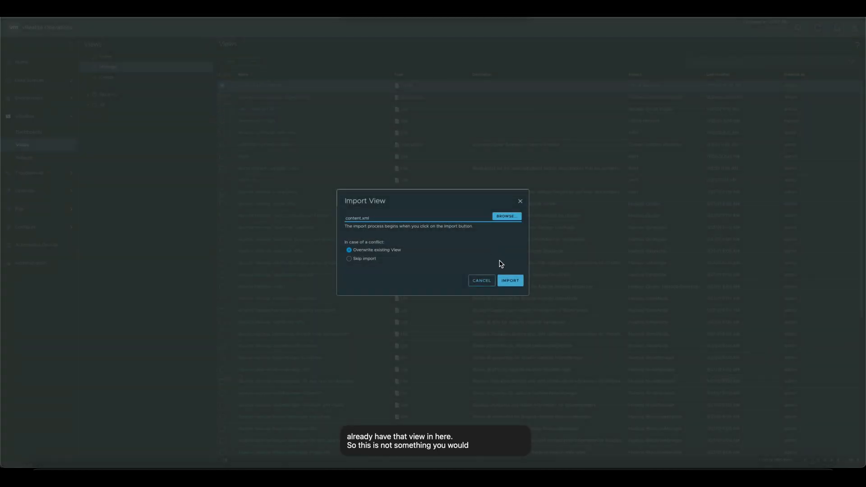
pyautogui.click(510, 293)
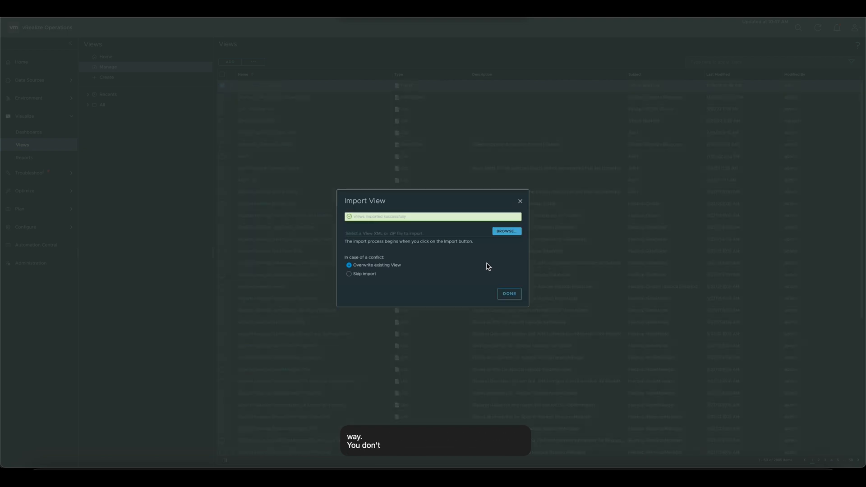
pyautogui.click(509, 295)
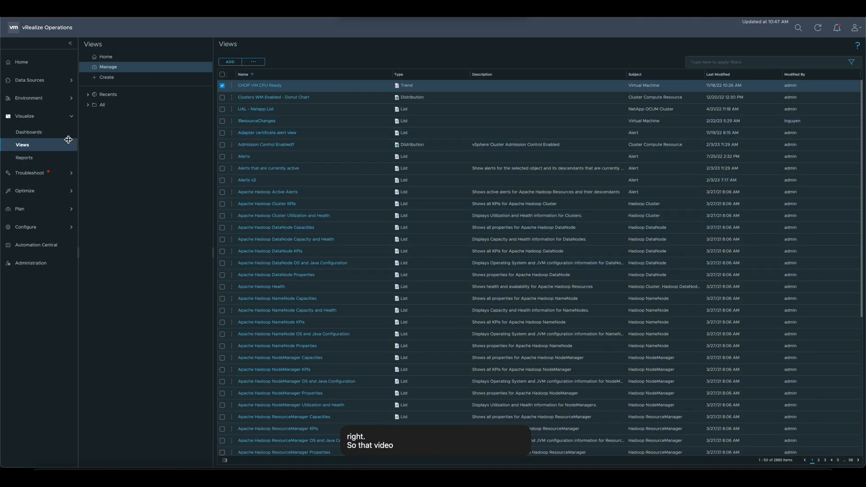
# Step: Go to Dashboards, search the full dashboard list for v3, and open Troubleshooting VMs v3 under Custom Dashboards
pyautogui.click(37, 138)
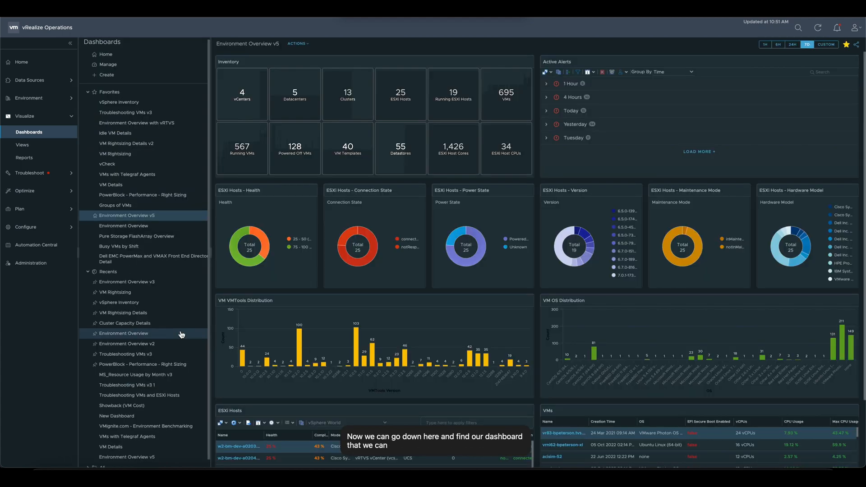
pyautogui.scroll(-2, 180, 333)
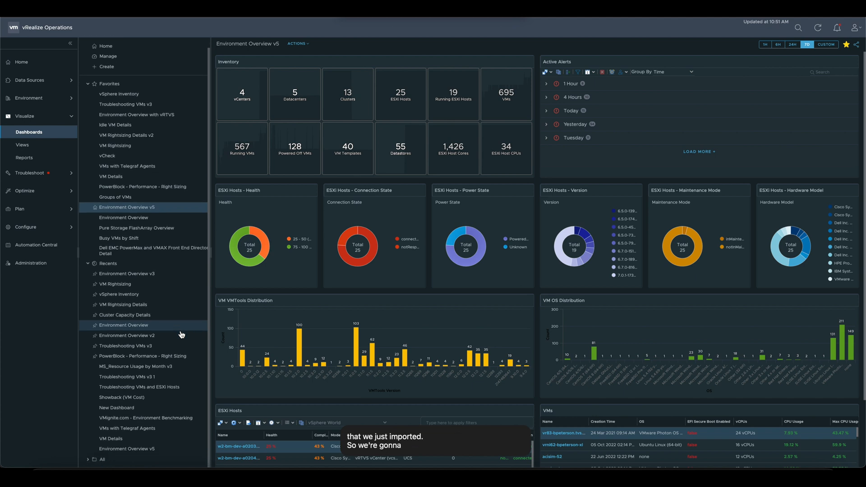
pyautogui.click(87, 459)
pyautogui.scroll(-5, 166, 345)
pyautogui.scroll(-3, 164, 345)
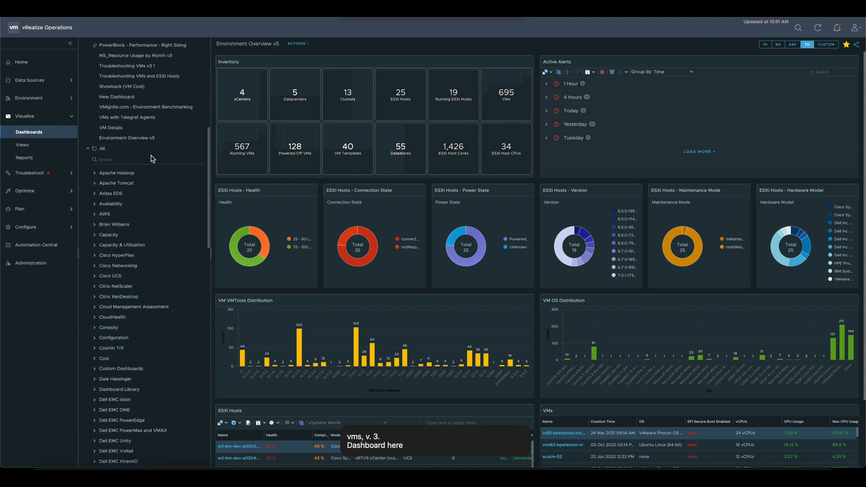
pyautogui.write('v3')
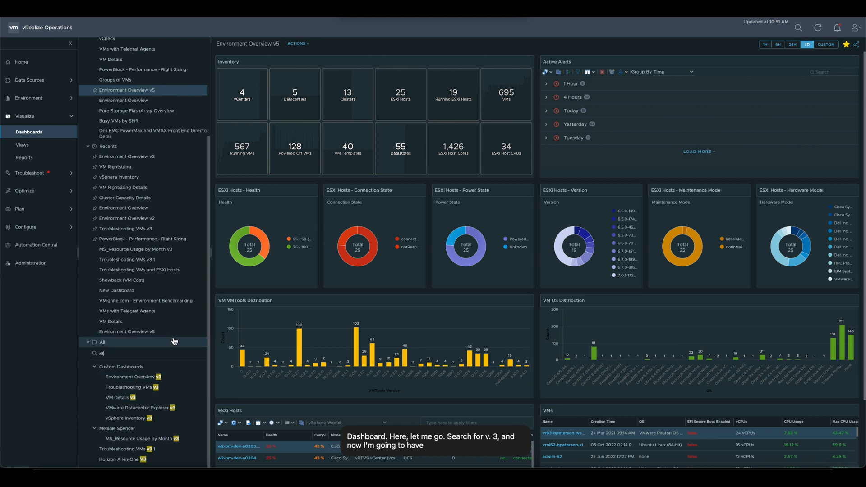
pyautogui.click(144, 387)
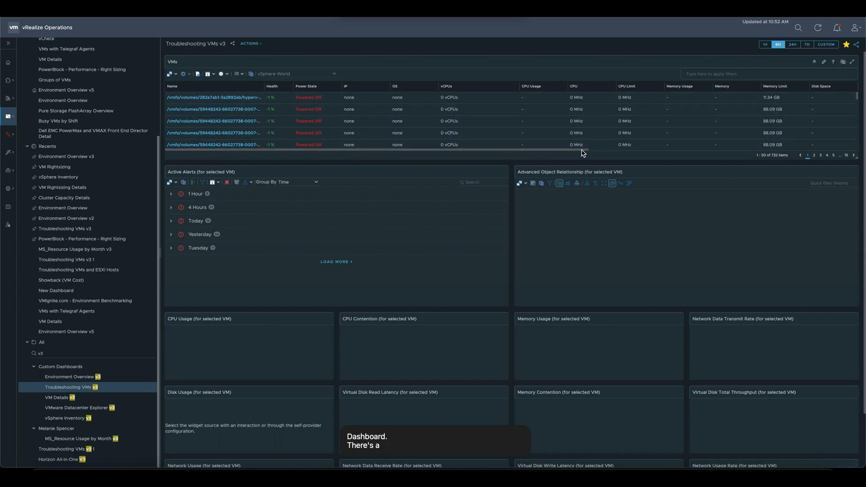
# Step: Sort the VMs list by Disk Write Latency and look through it, and re-sort it by Disk Read Latency
pyautogui.moveTo(582, 151); pyautogui.dragTo(738, 165)
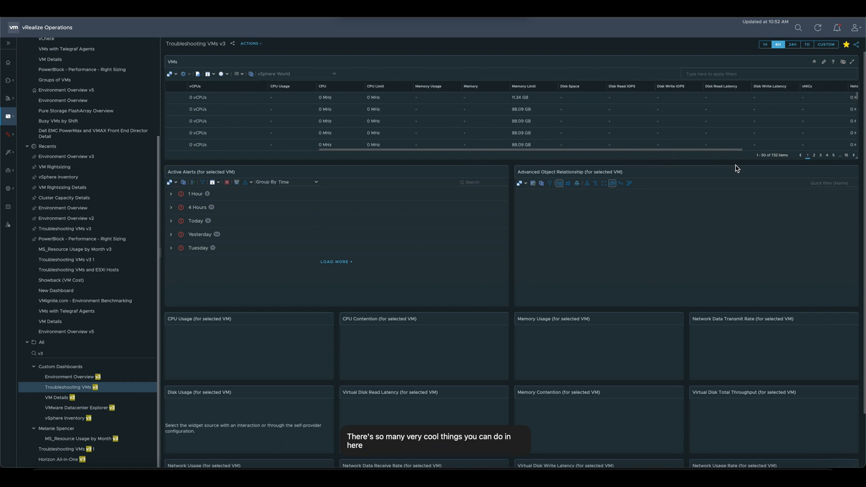
pyautogui.click(770, 87)
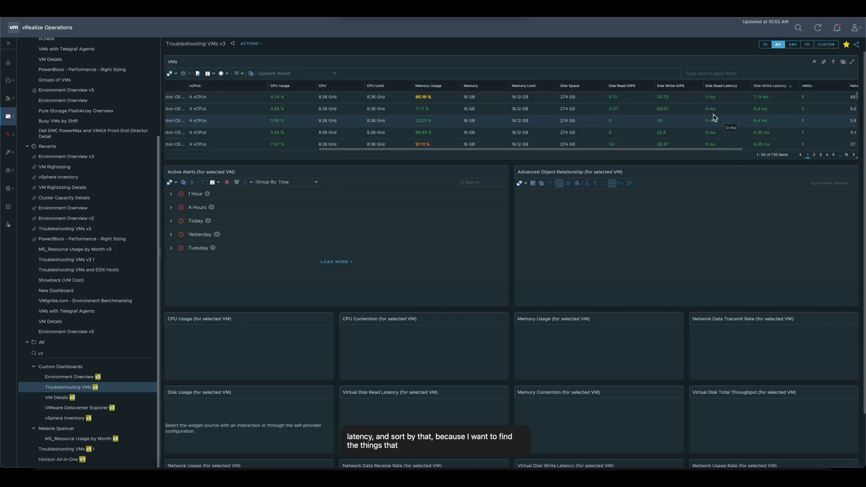
pyautogui.scroll(-2, 730, 111)
pyautogui.scroll(3, 721, 118)
pyautogui.click(722, 86)
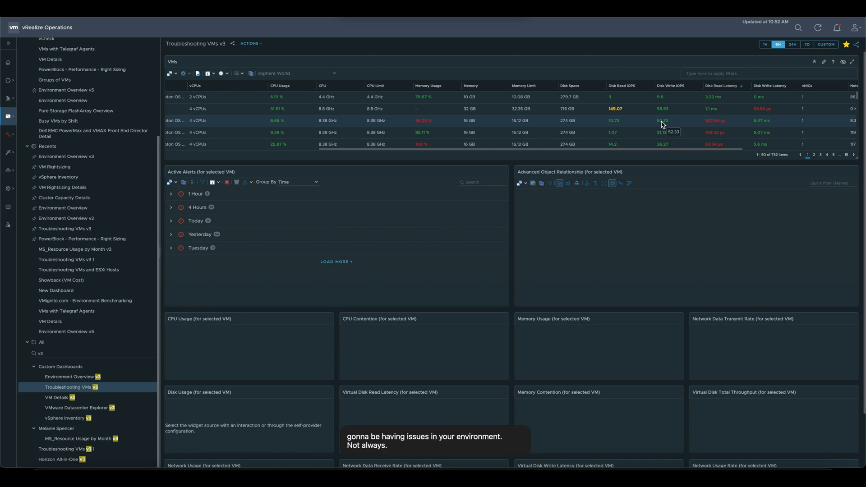
# Step: Select the vcsa-hcx-1 VM in the VMs list and examine its alerts, object relationships, and CPU, memory, disk and network widgets
pyautogui.hscroll(-5, 582, 127)
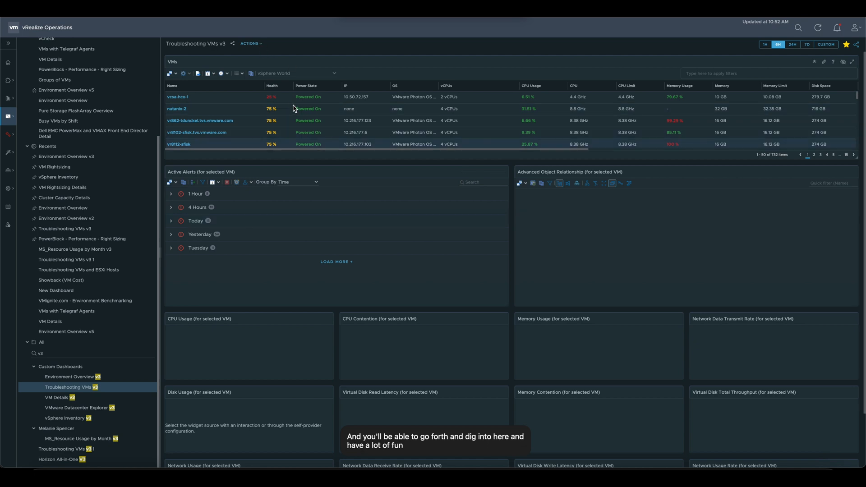
pyautogui.click(253, 99)
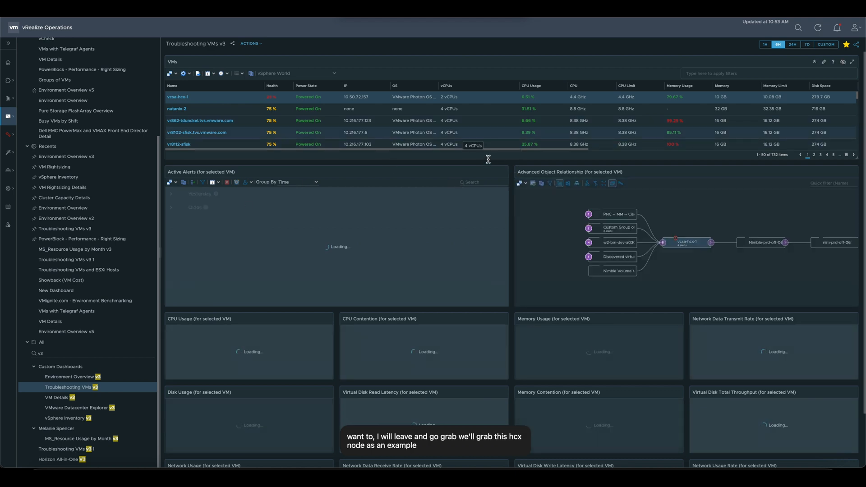
pyautogui.scroll(-2, 512, 179)
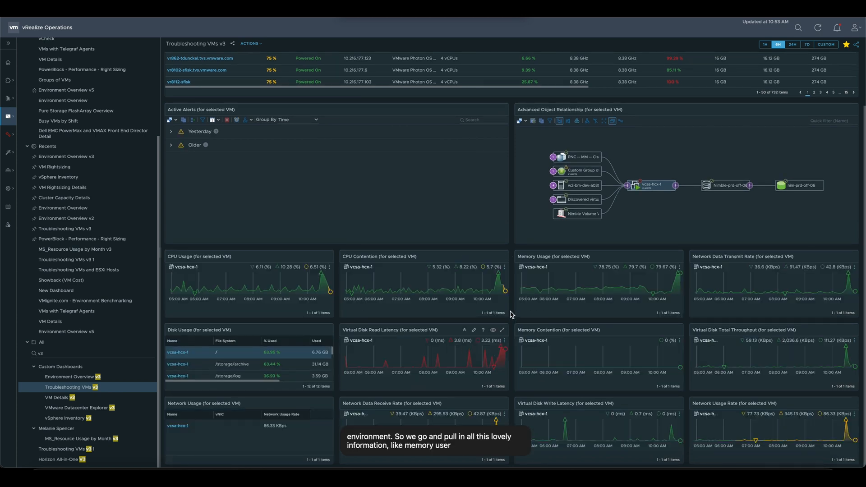
pyautogui.scroll(2, 512, 315)
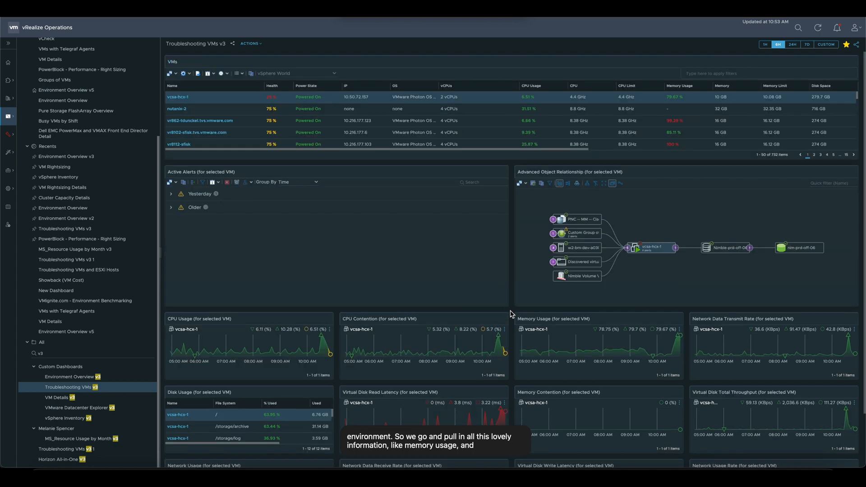
pyautogui.click(262, 46)
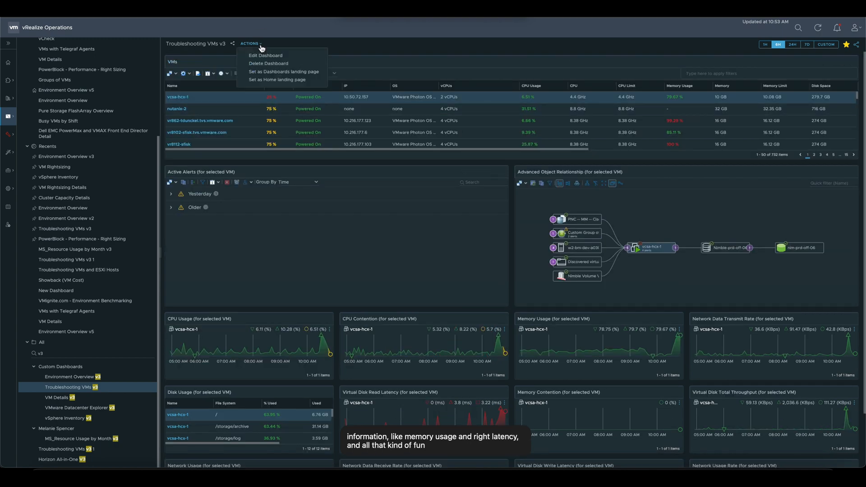
pyautogui.click(273, 57)
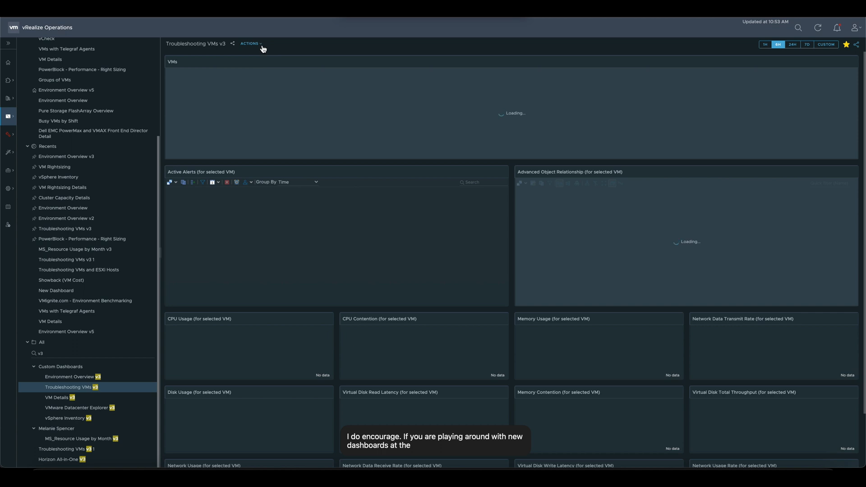
pyautogui.click(261, 44)
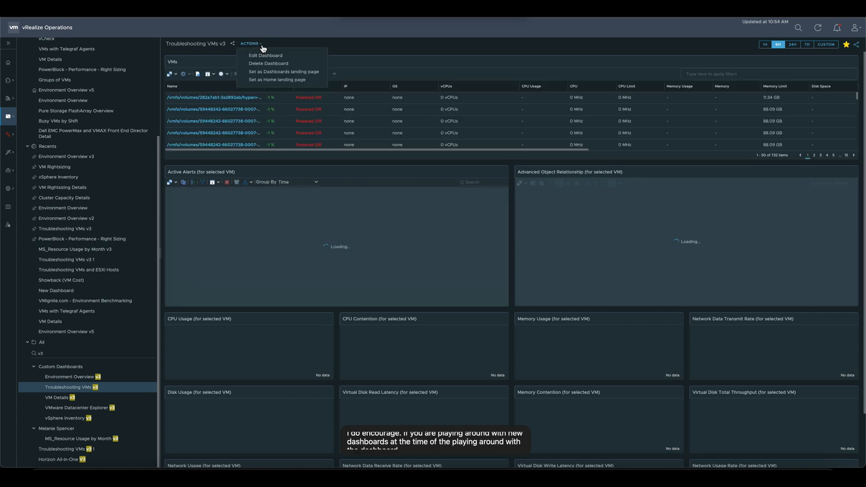
pyautogui.click(367, 51)
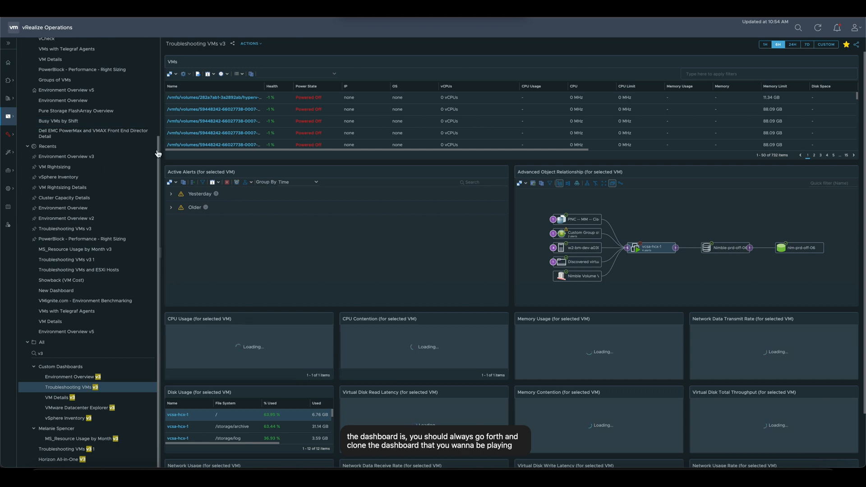
# Step: Expand the main navigation, reload the Dashboards page, and go to the dashboard management list
pyautogui.moveTo(159, 153); pyautogui.dragTo(148, 157)
pyautogui.click(39, 118)
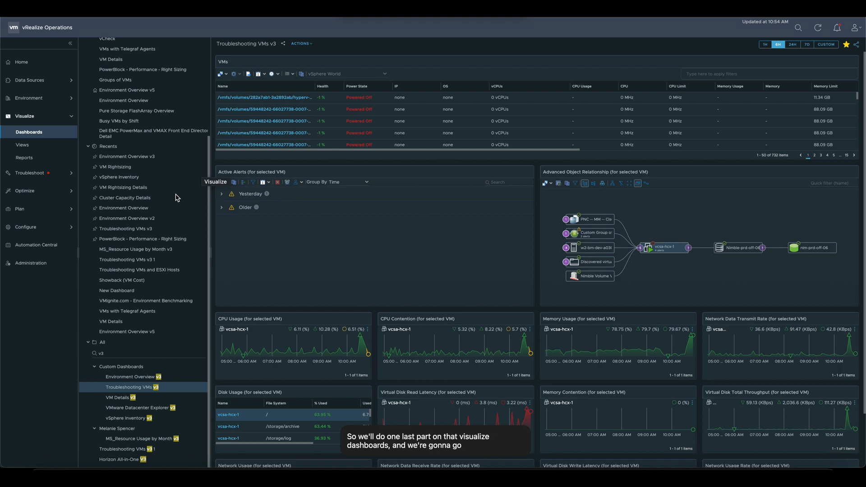
pyautogui.press('super+r')
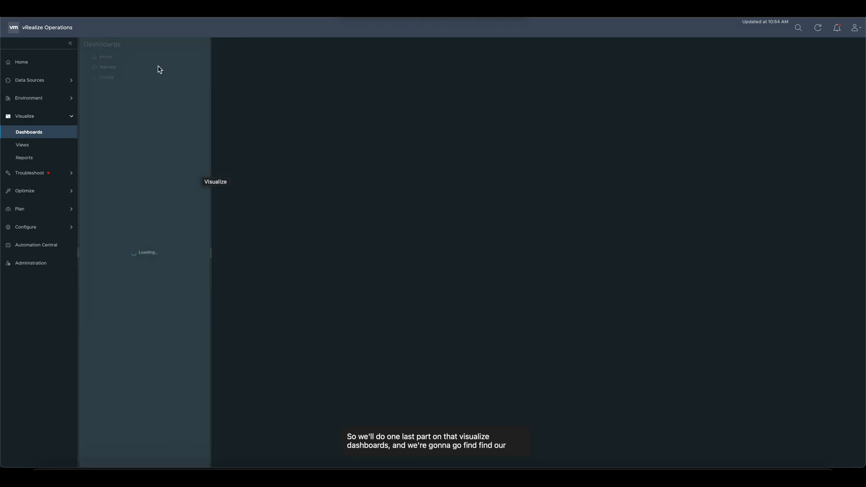
pyautogui.click(112, 68)
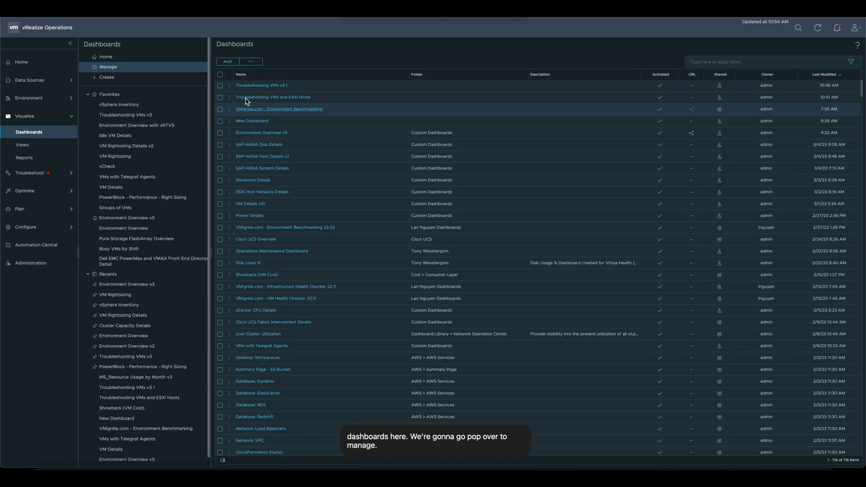
# Step: Clone the Troubleshooting VMs v3 1 dashboard under the name New CXI Dashboard
pyautogui.click(228, 89)
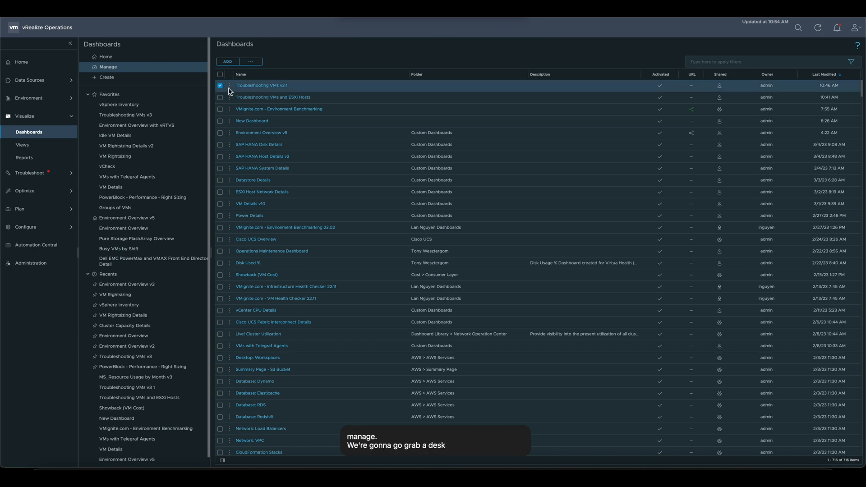
pyautogui.click(230, 87)
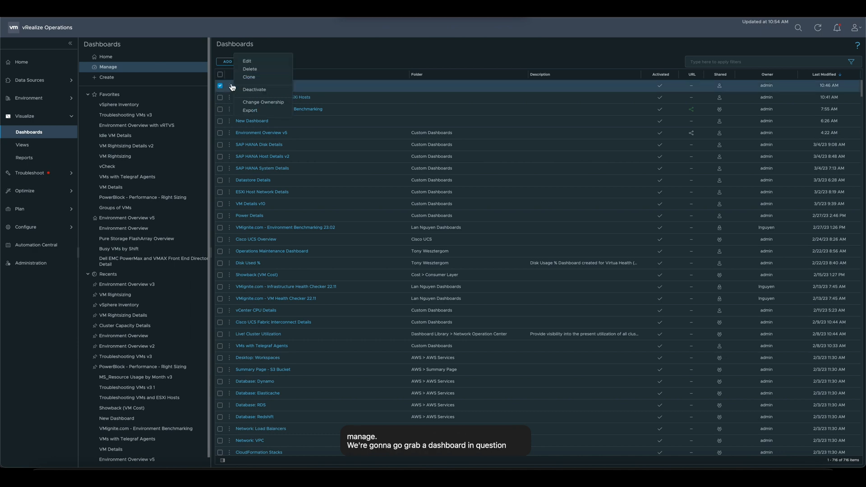
pyautogui.click(261, 79)
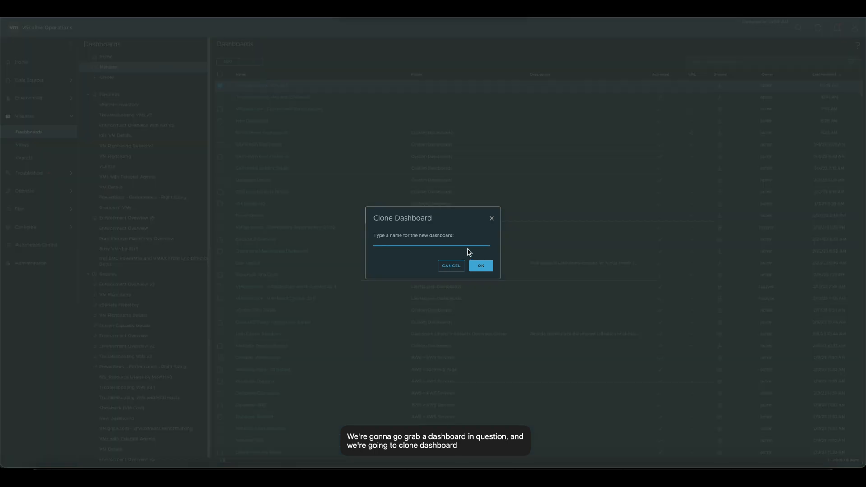
pyautogui.write('New CXI Dashboar')
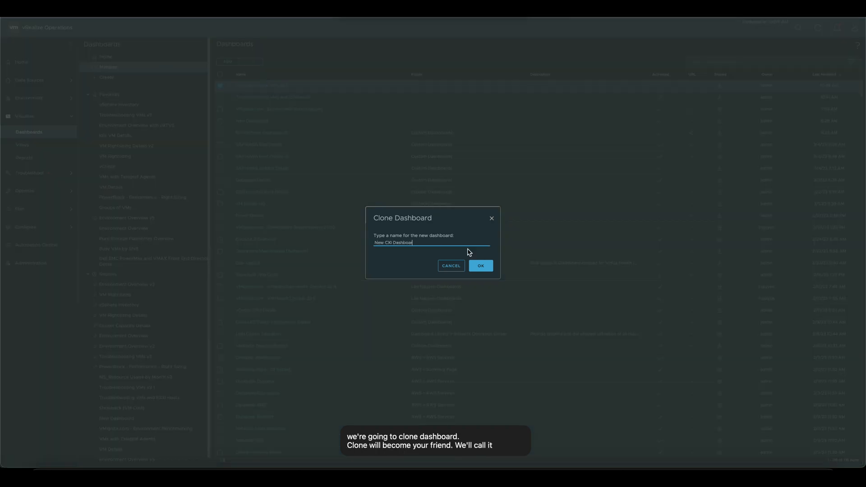
pyautogui.click(483, 268)
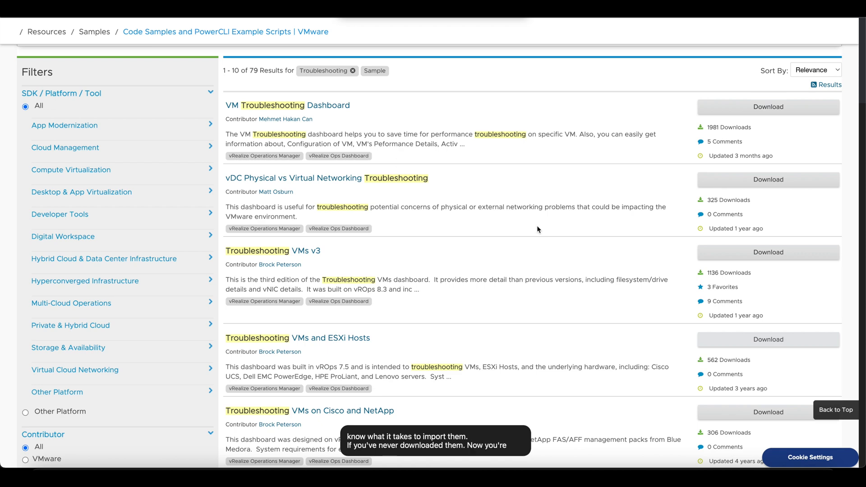
# Step: Look over the Troubleshooting search results on VMware Sample Exchange and switch back to vRealize Operations
pyautogui.scroll(5, 537, 229)
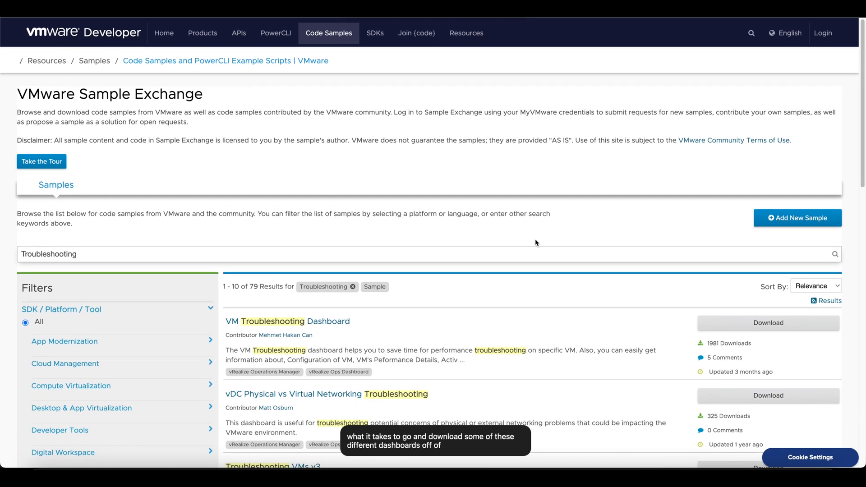
pyautogui.scroll(-2, 536, 242)
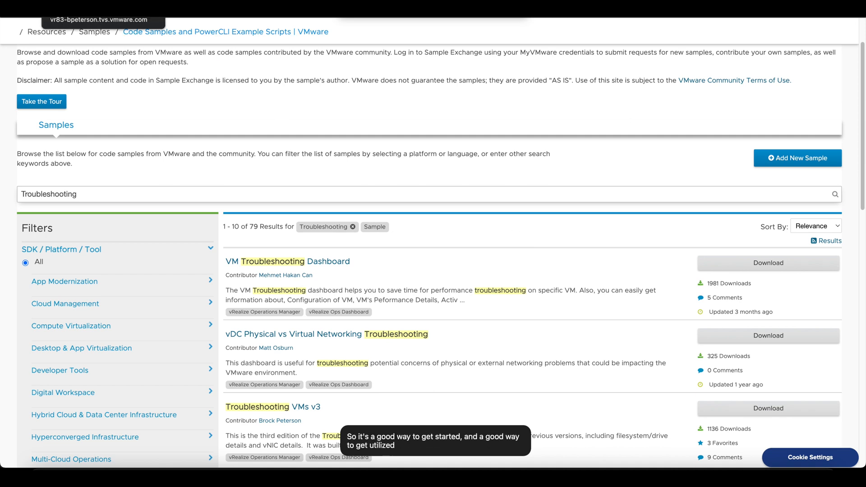
pyautogui.click(103, 9)
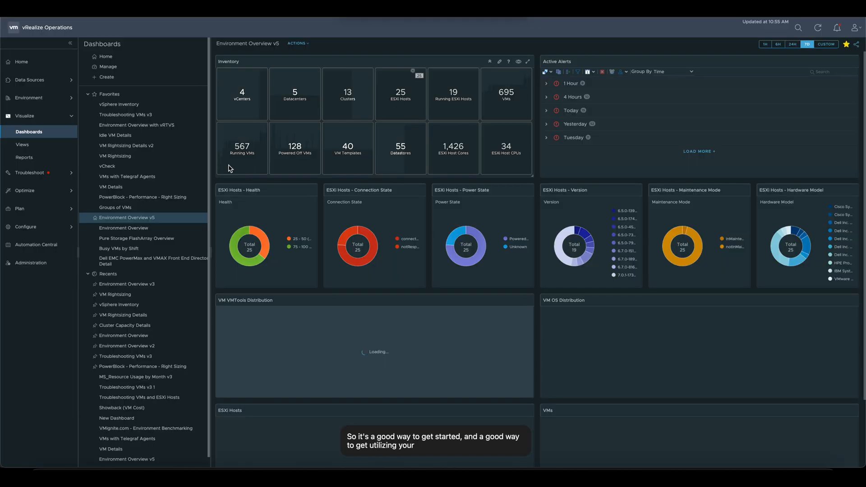